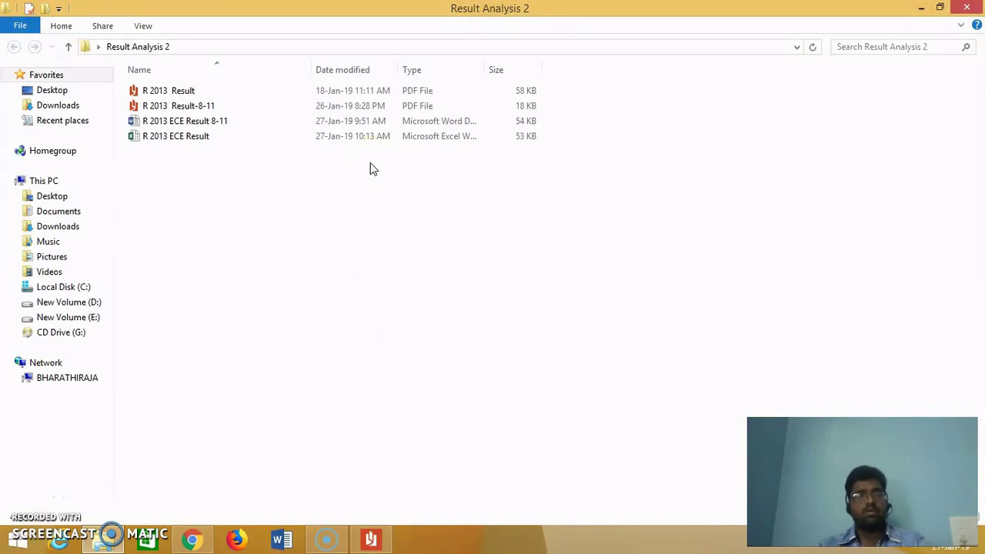
Open the R 2013 Result PDF from the Result Analysis 2 folder, view its pages, and return to the folder.
click(217, 96)
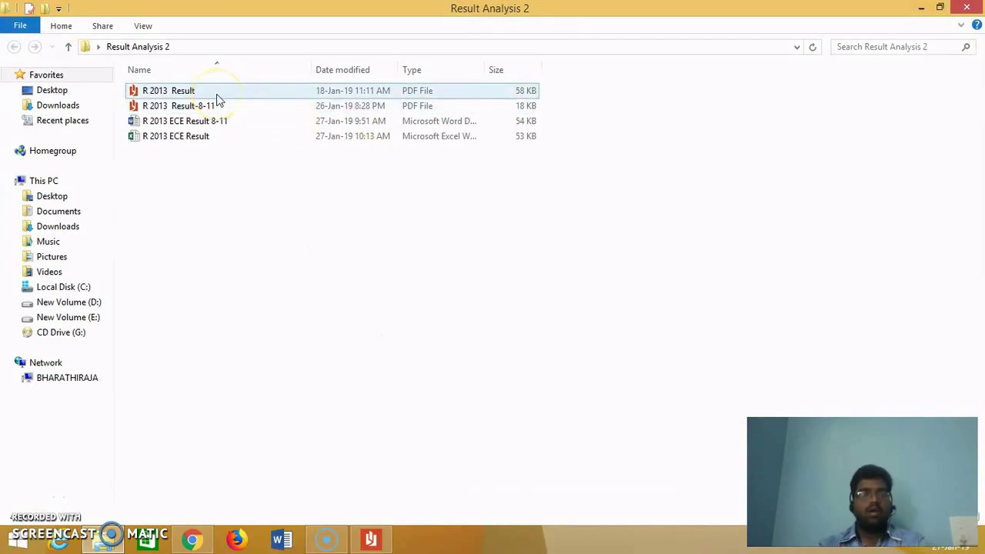
double_click(217, 95)
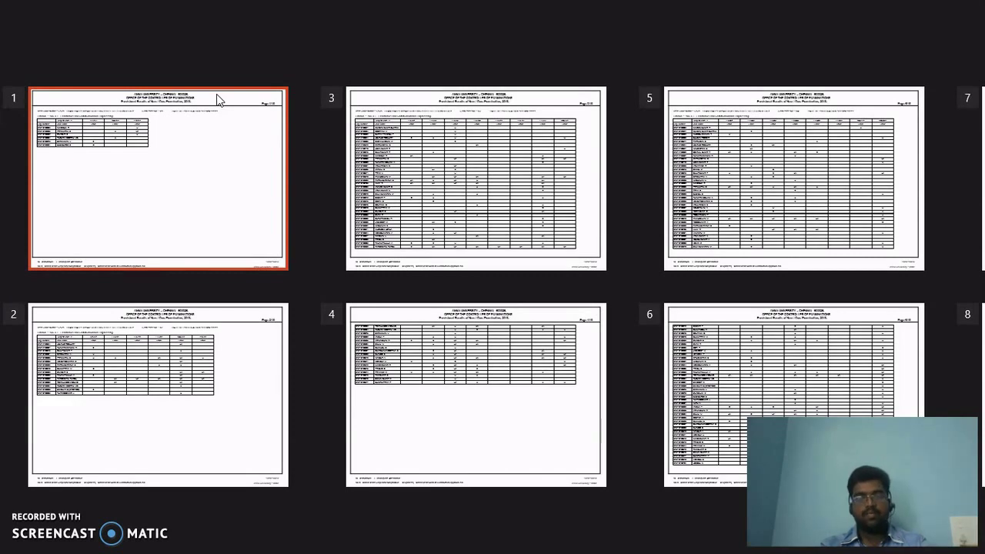
click(419, 12)
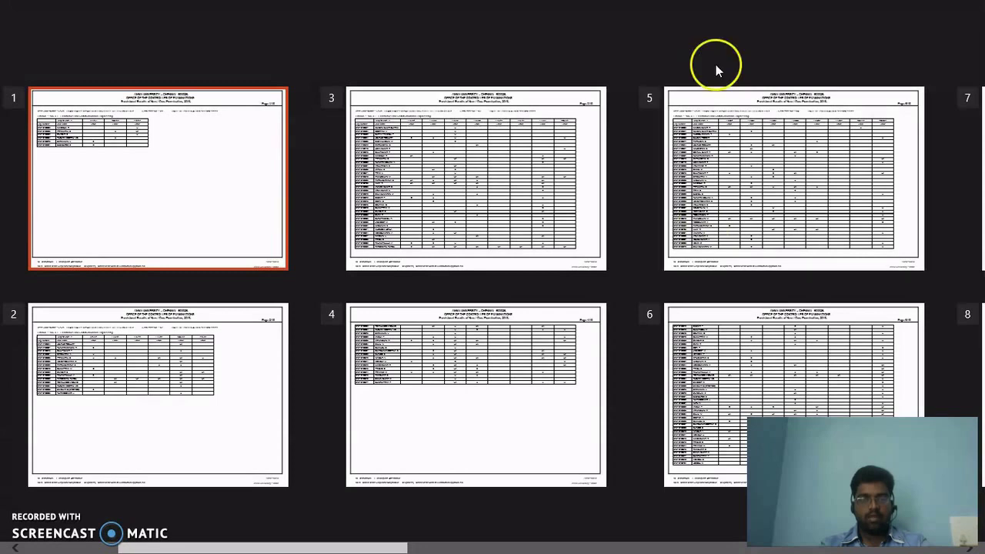
mouse_move(713, 8)
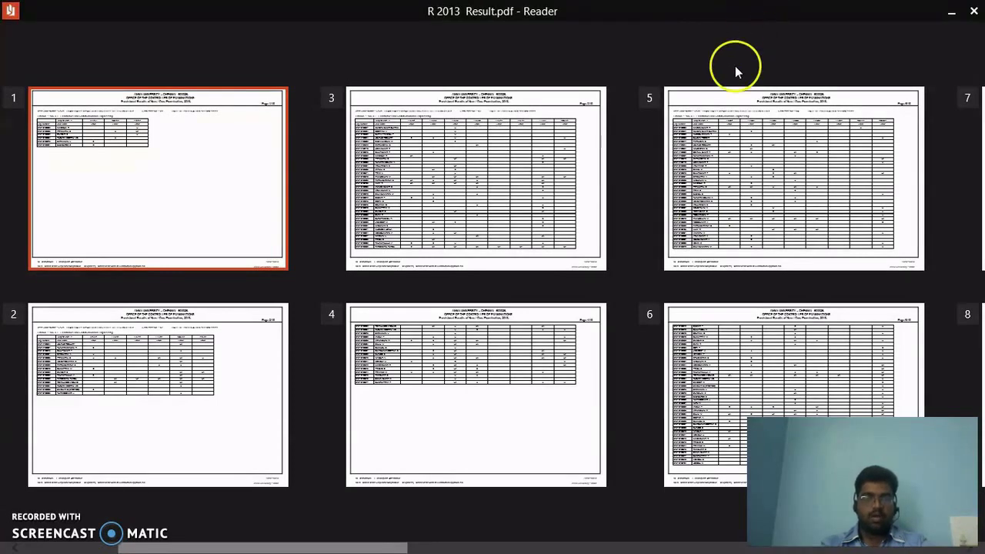
click(952, 13)
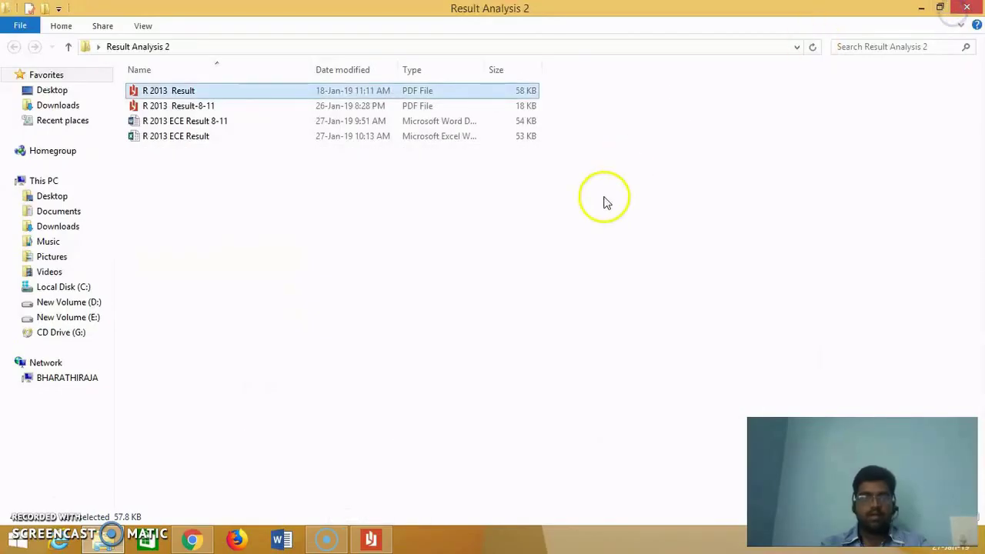
Switch to Chrome, search Google for "pdf splitter", and open iLovePDF's Split PDF page.
click(192, 541)
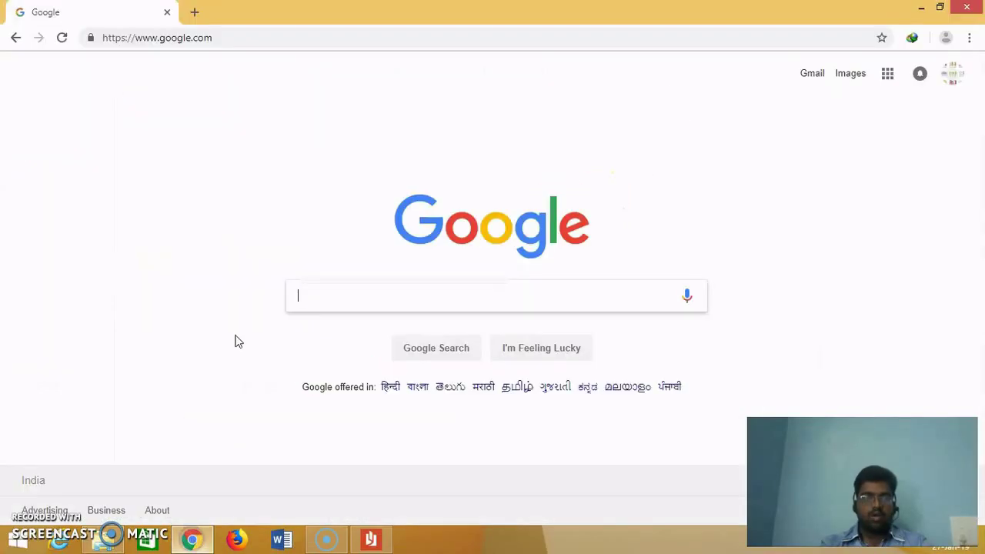
text(pdf)
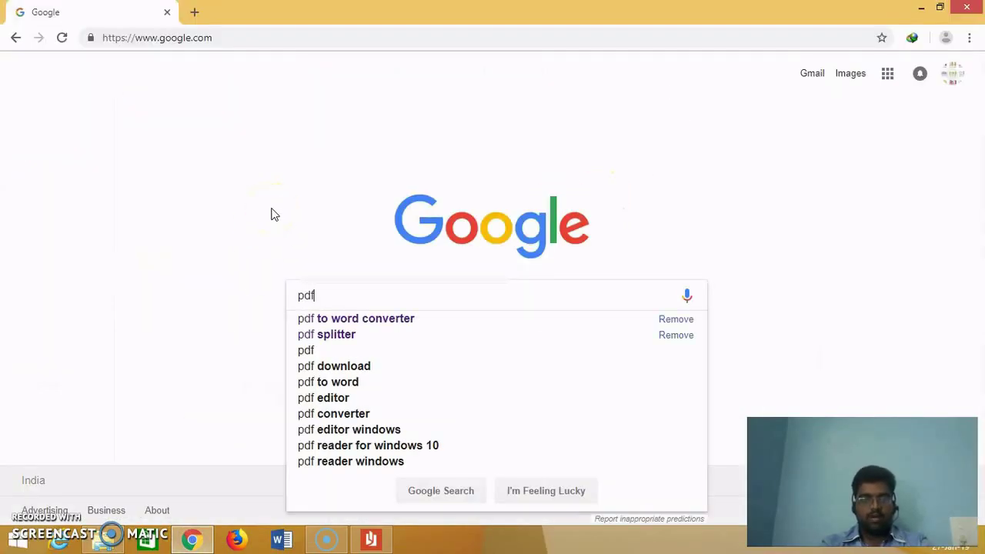
key(Down)
key(Down)
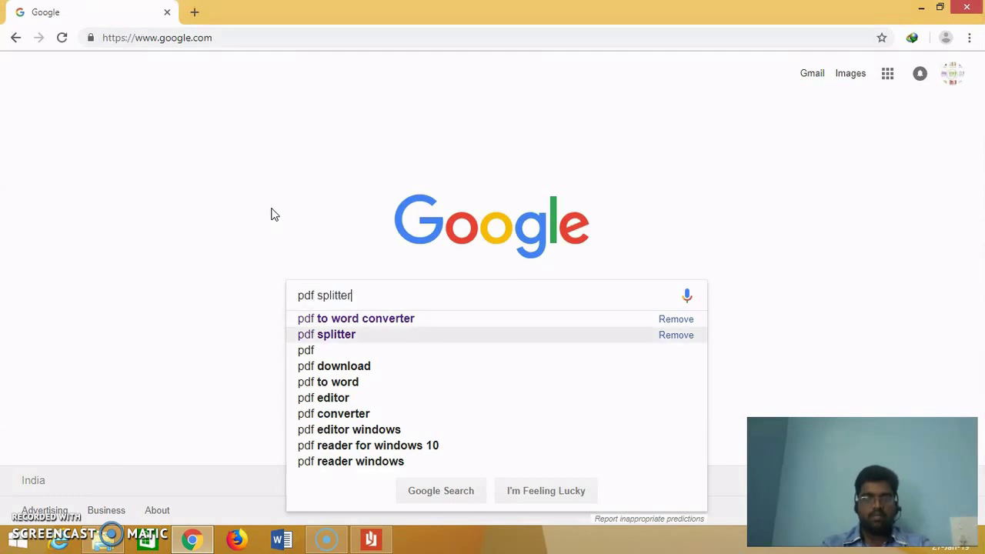
key(Return)
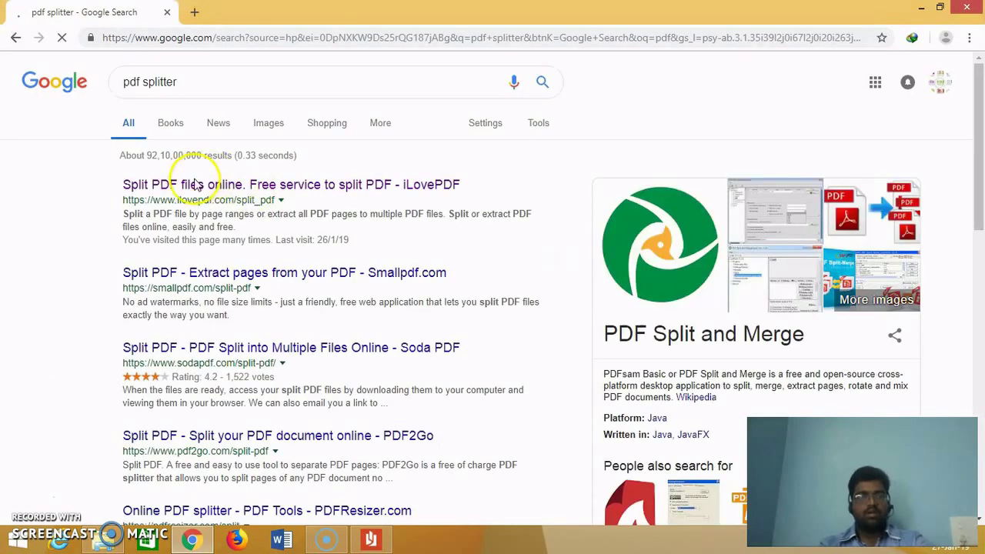
click(192, 187)
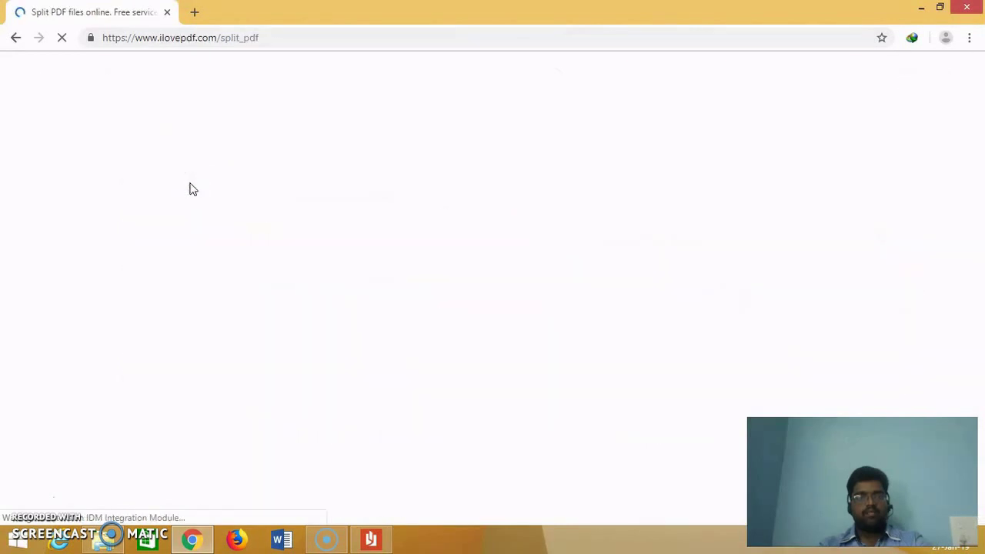
Upload the R 2013 Result PDF from the Result Analysis 2 folder to the PDF splitter.
click(433, 236)
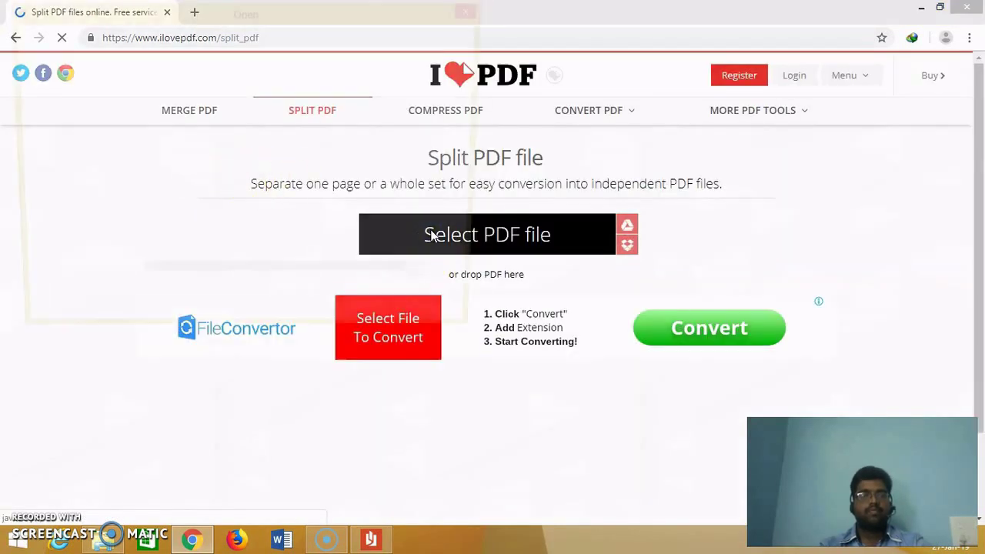
click(206, 100)
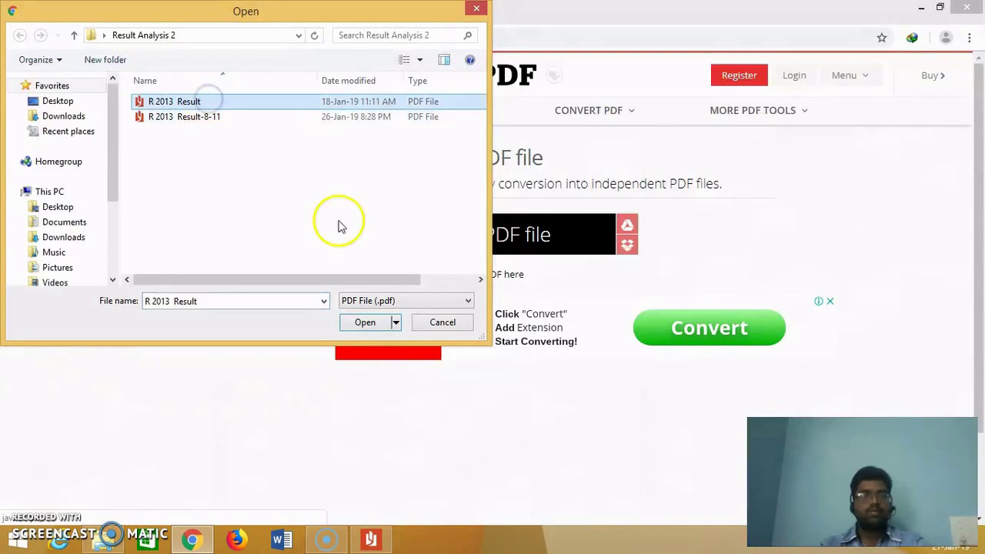
click(364, 324)
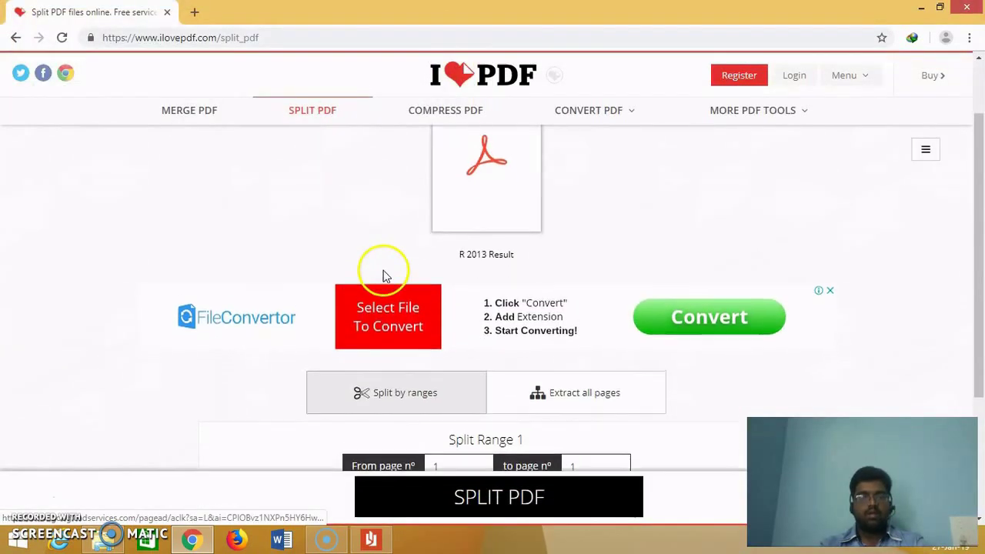
Split the PDF by range from page 8 to page 11 and download the resulting file.
click(447, 457)
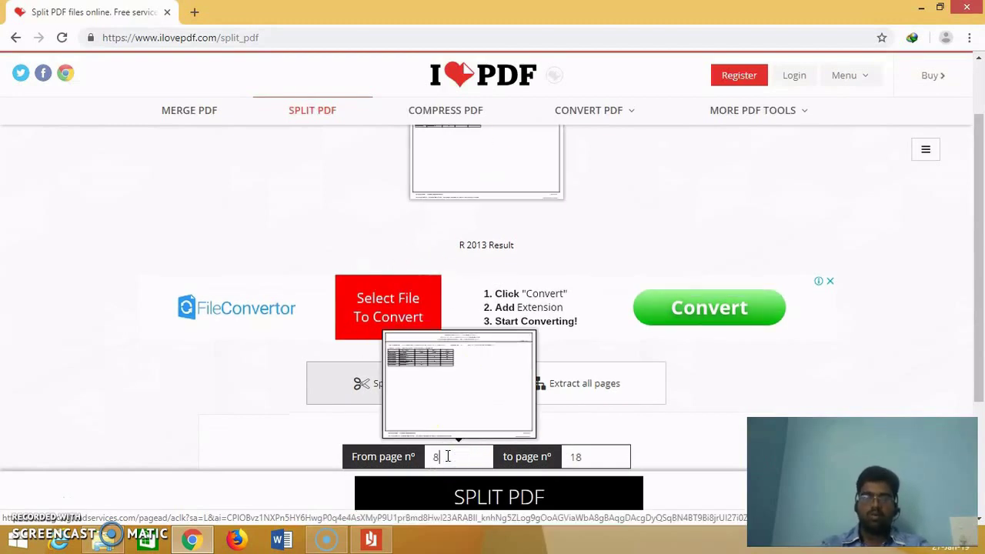
click(579, 457)
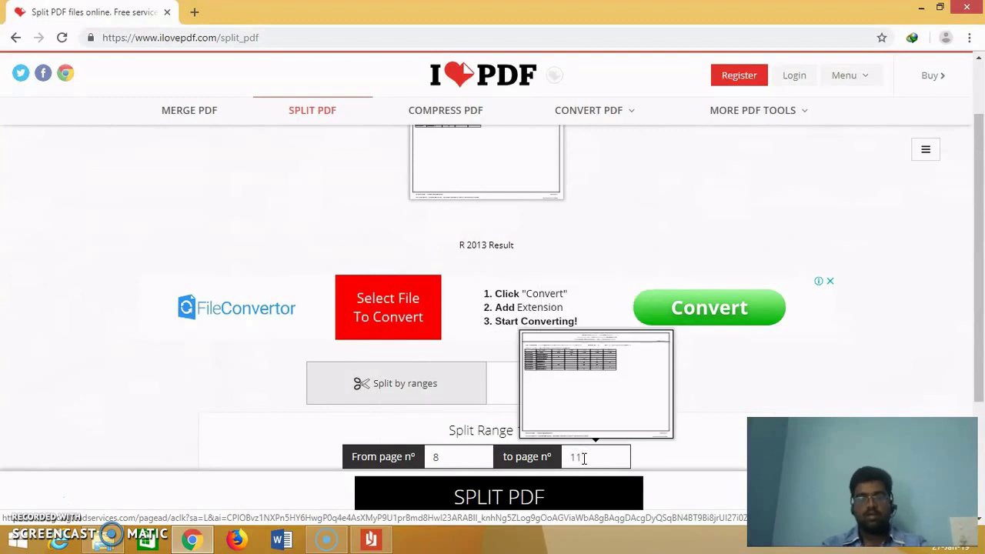
click(547, 506)
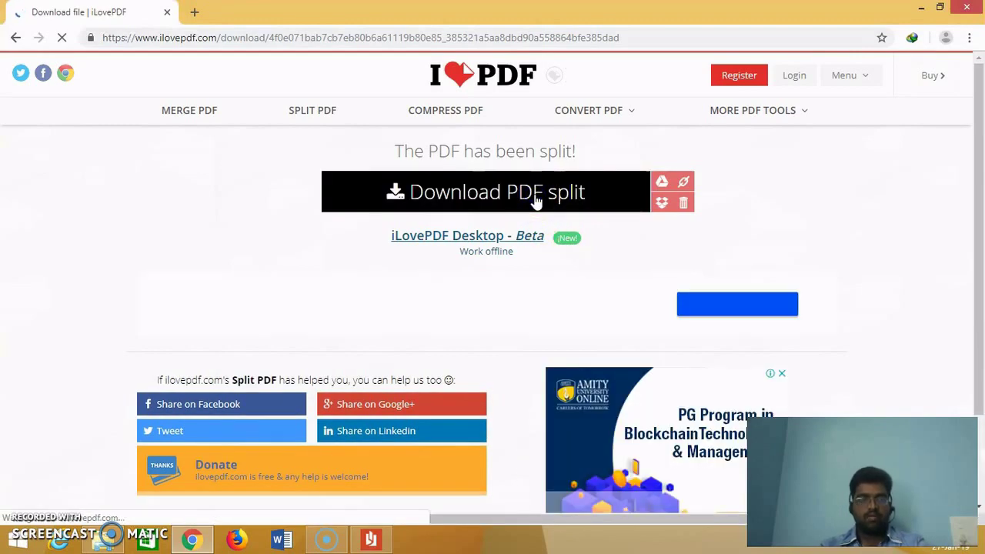
click(536, 201)
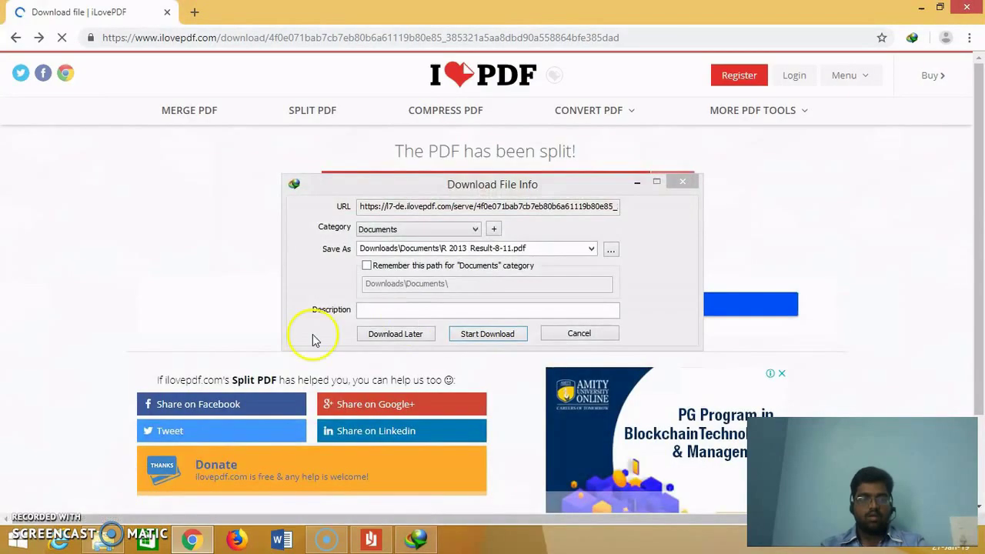
click(454, 334)
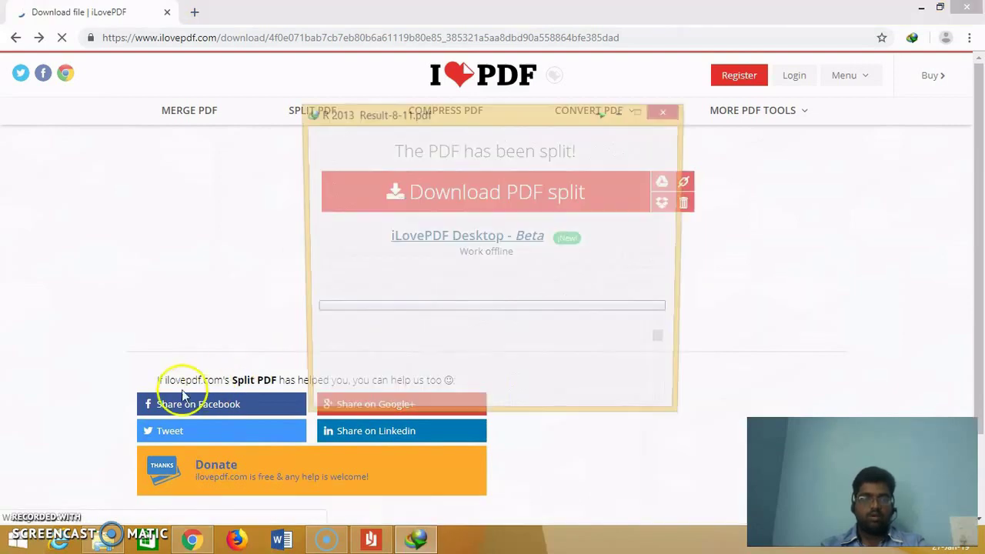
Switch to File Explorer, open the R 2013 Result-8-11 PDF to examine its pages, and return to the folder.
click(107, 539)
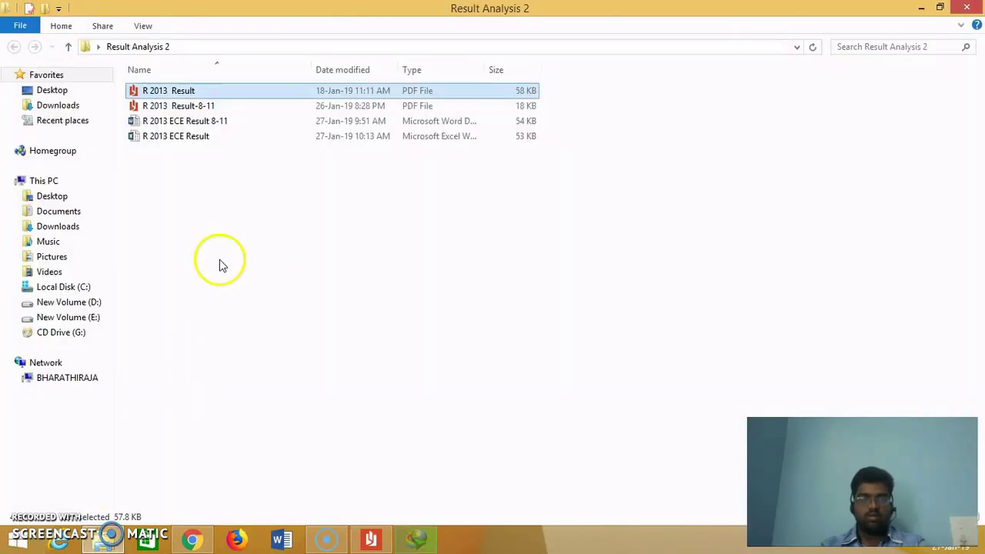
click(653, 223)
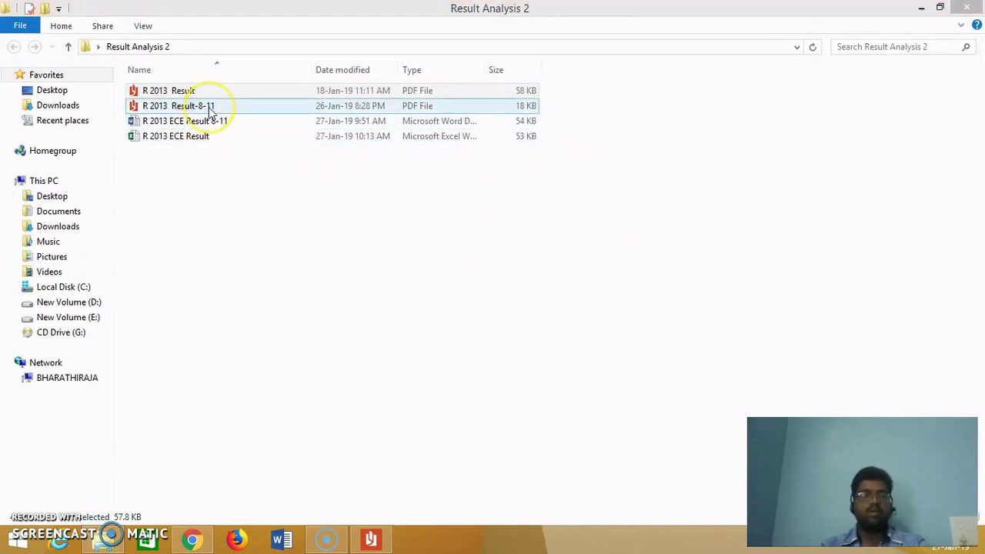
double_click(208, 108)
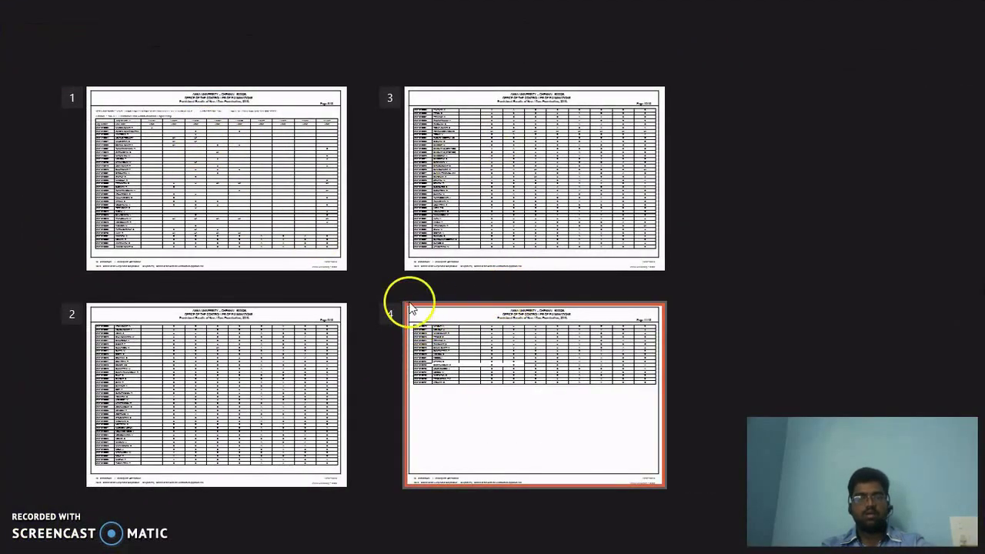
click(315, 204)
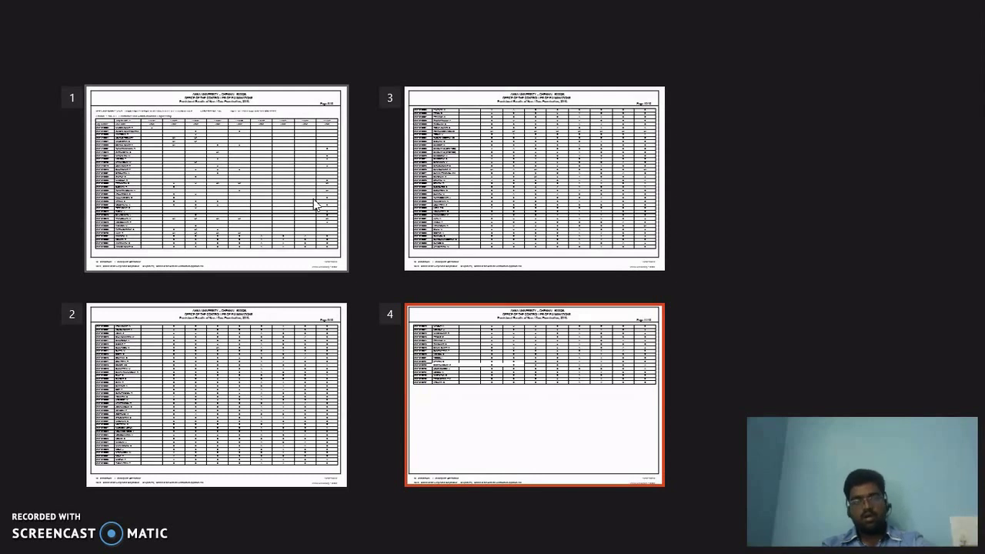
click(372, 213)
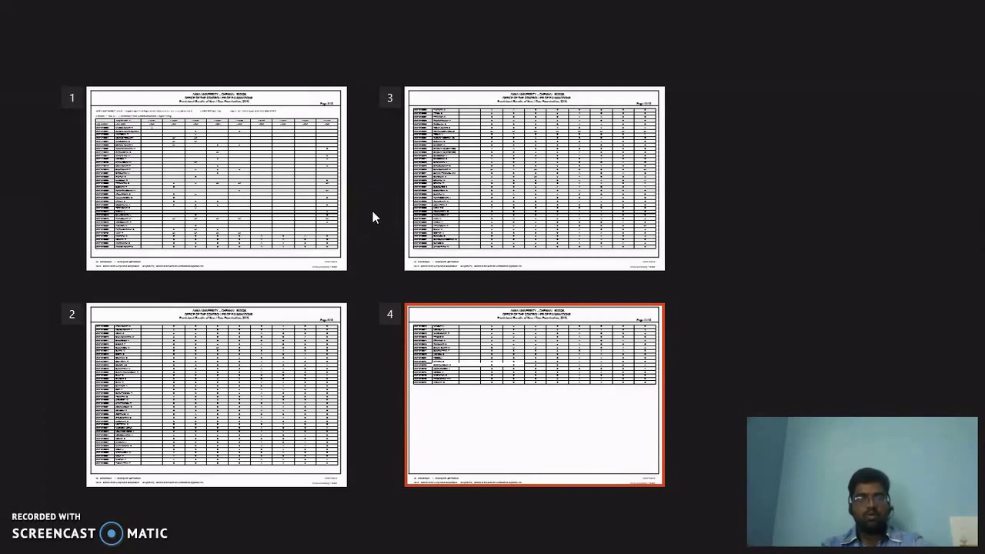
key(alt+Tab)
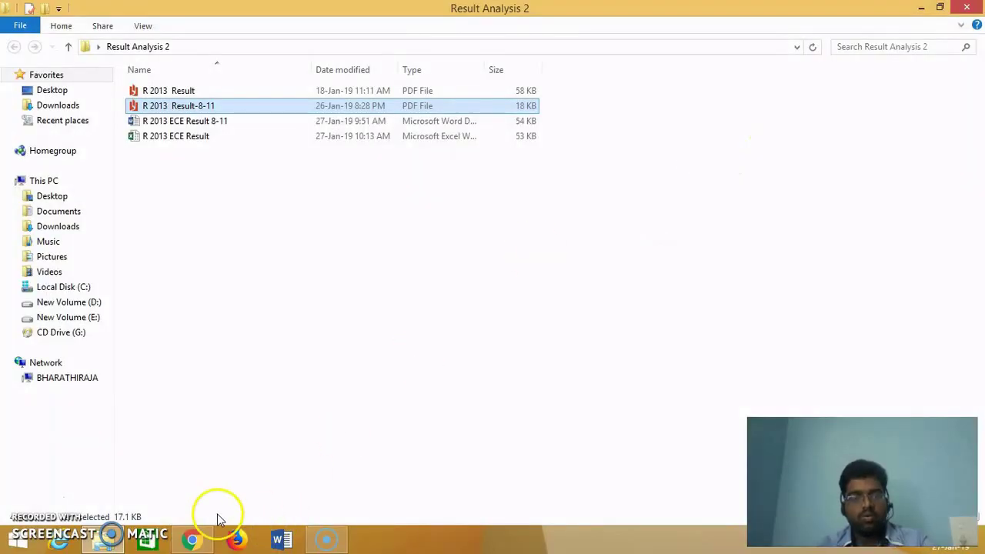
Switch to Chrome, search Google in a new tab for "pdf to word converter", and open the PDFOnline converter.
click(192, 539)
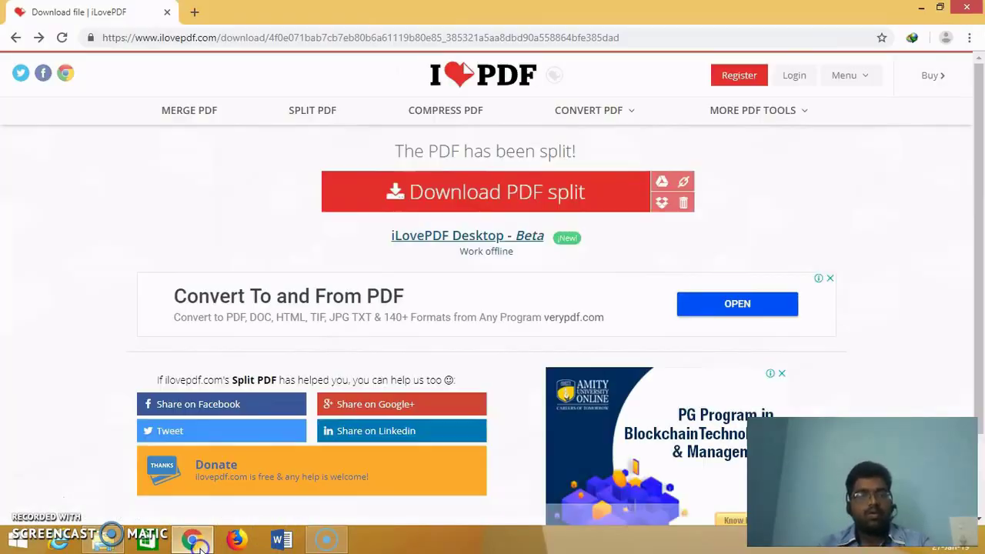
click(198, 7)
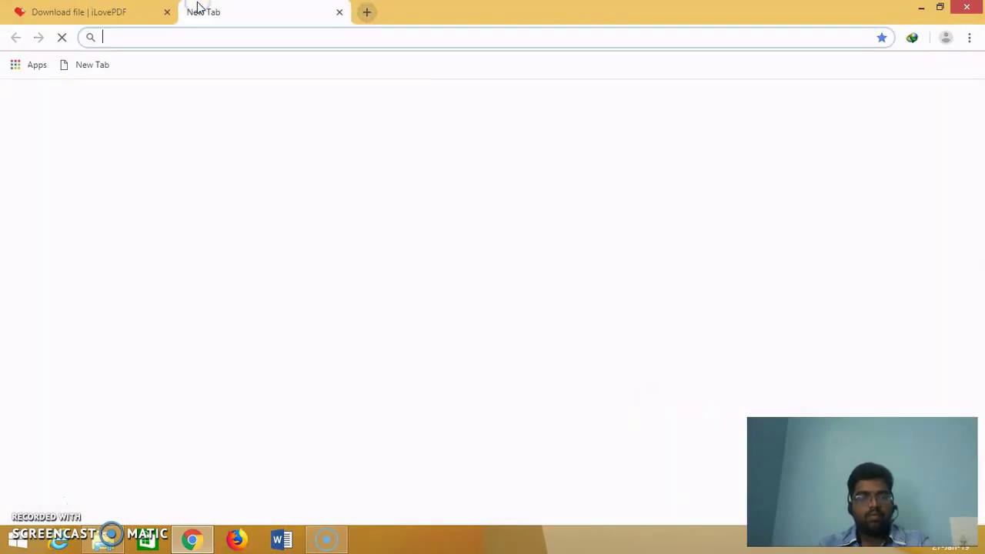
text(g)
key(Return)
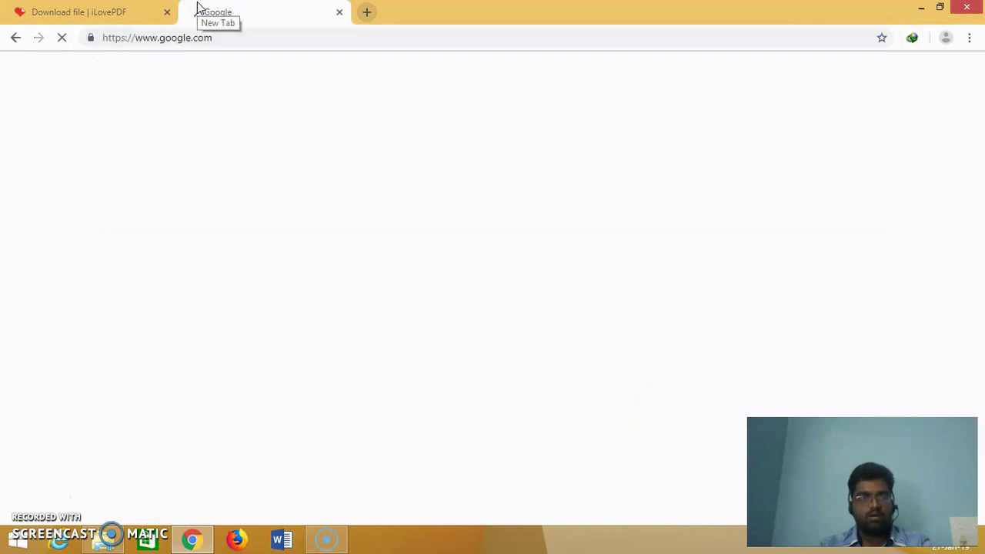
text(pdf to)
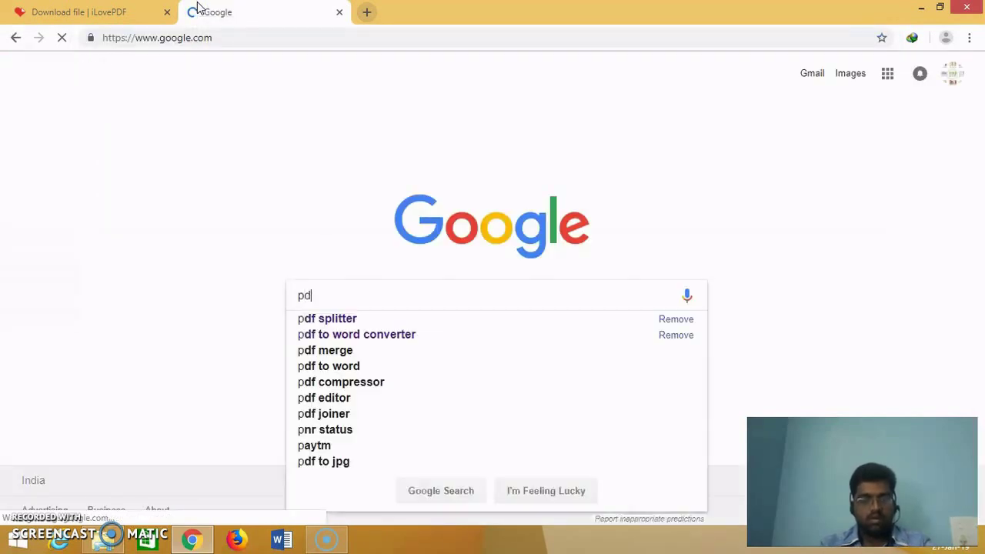
click(365, 318)
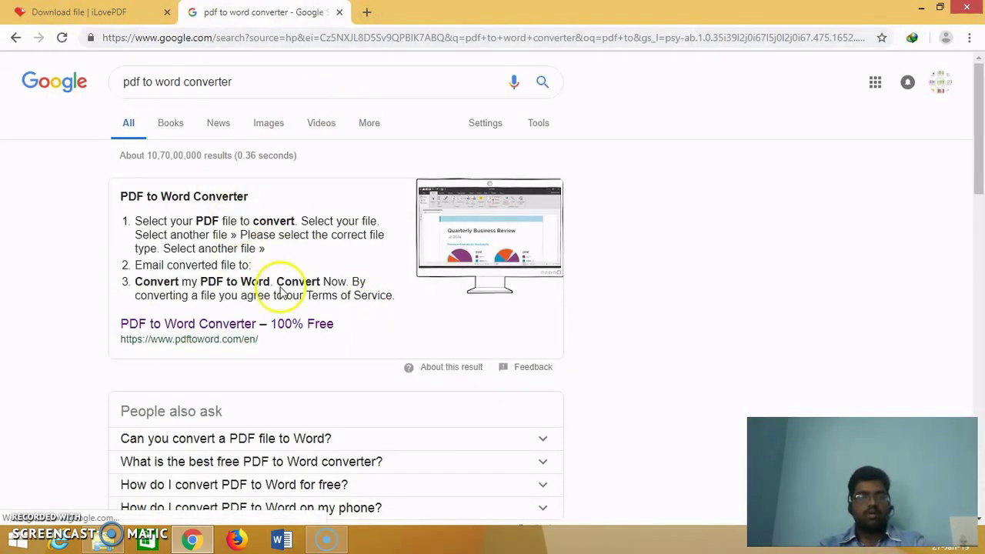
click(230, 327)
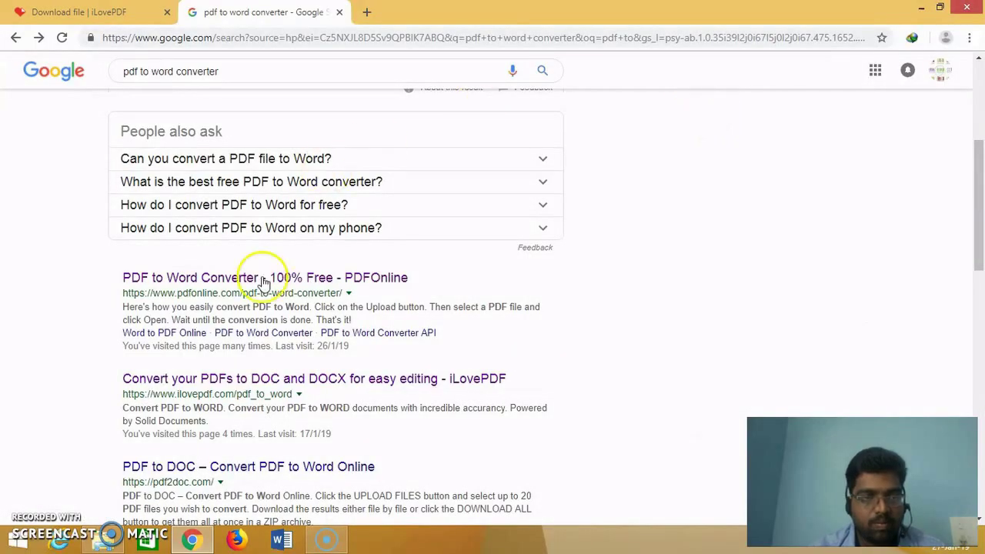
click(260, 282)
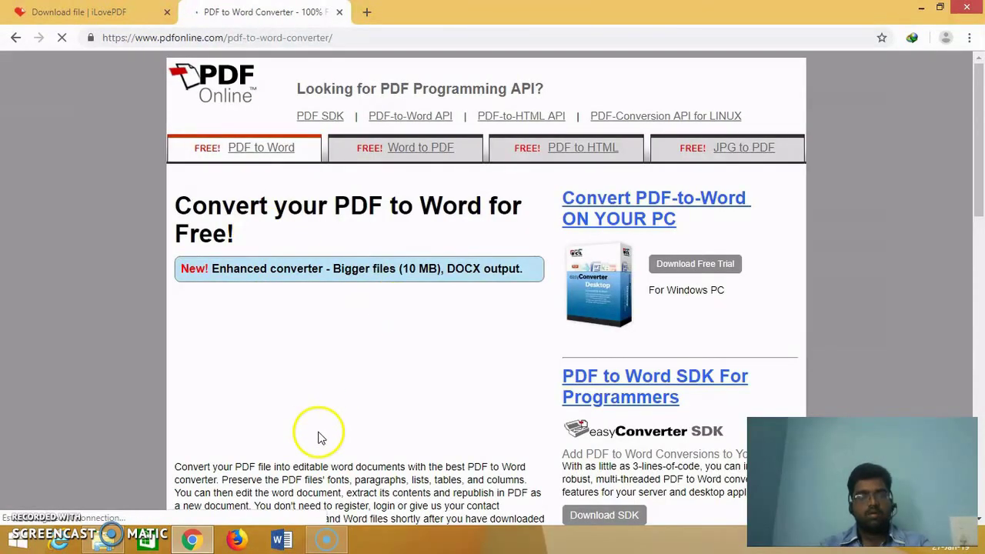
Upload the R 2013 Result-8-11 PDF to PDFOnline for conversion to Word.
click(321, 385)
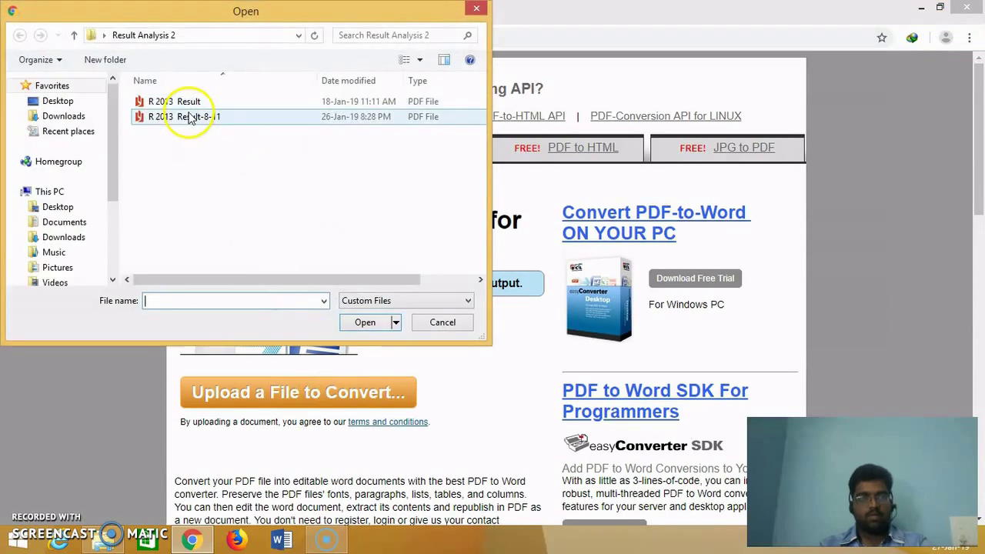
click(190, 116)
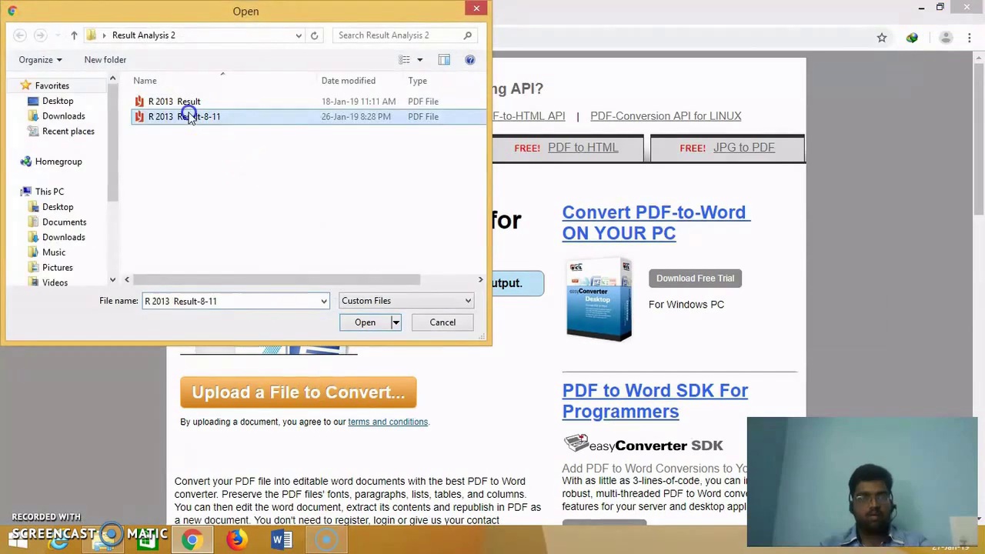
click(371, 322)
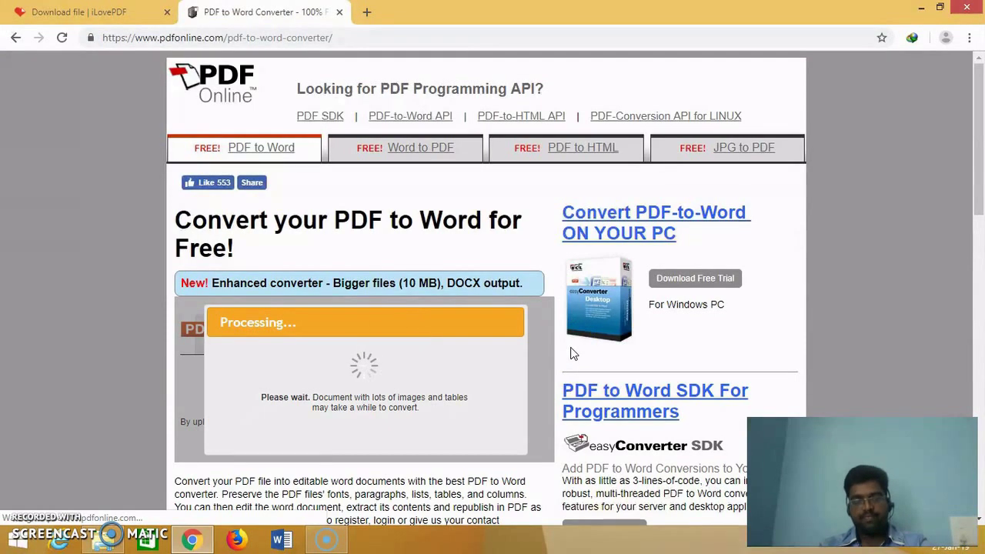
click(525, 285)
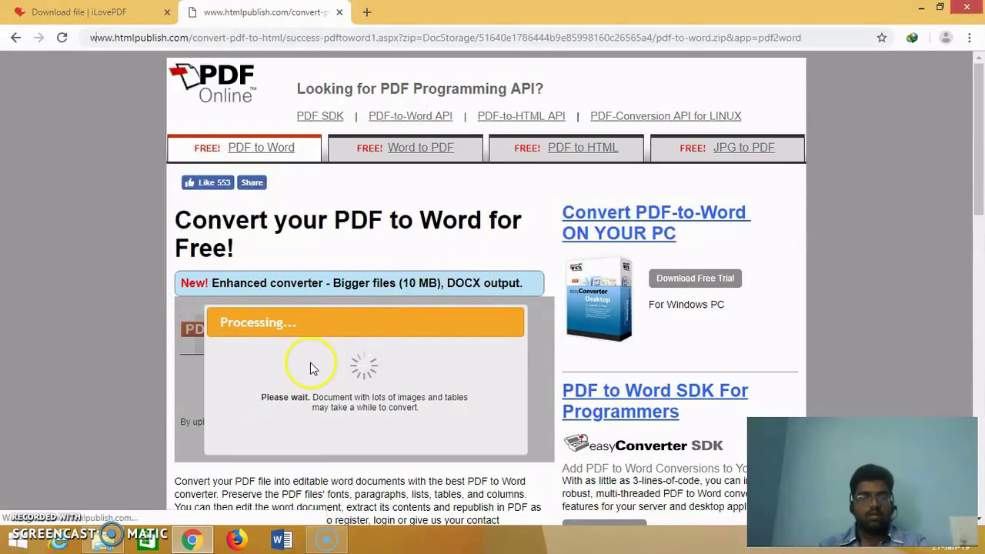
Download the converted Word file of the R 2013 Result-8-11 PDF from PDFOnline.
click(195, 379)
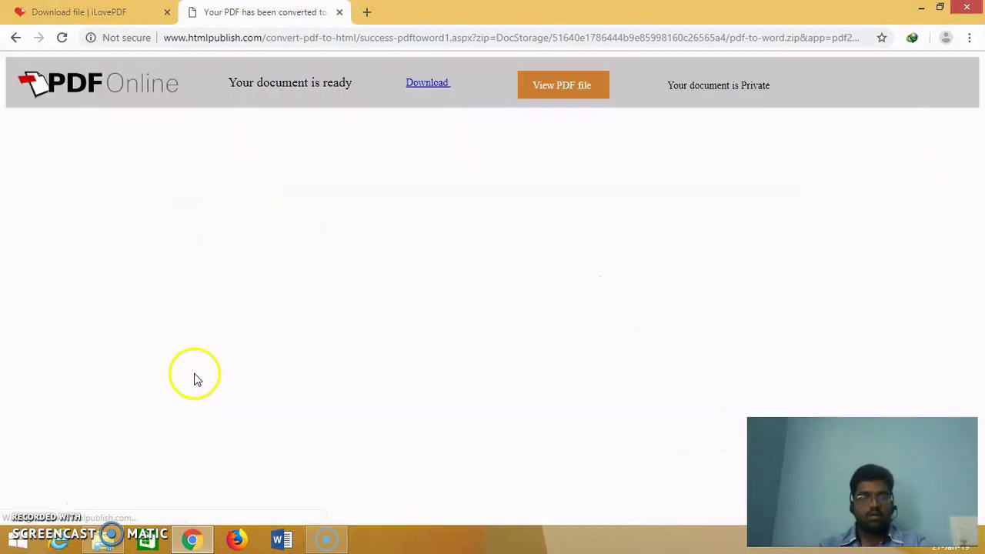
click(429, 84)
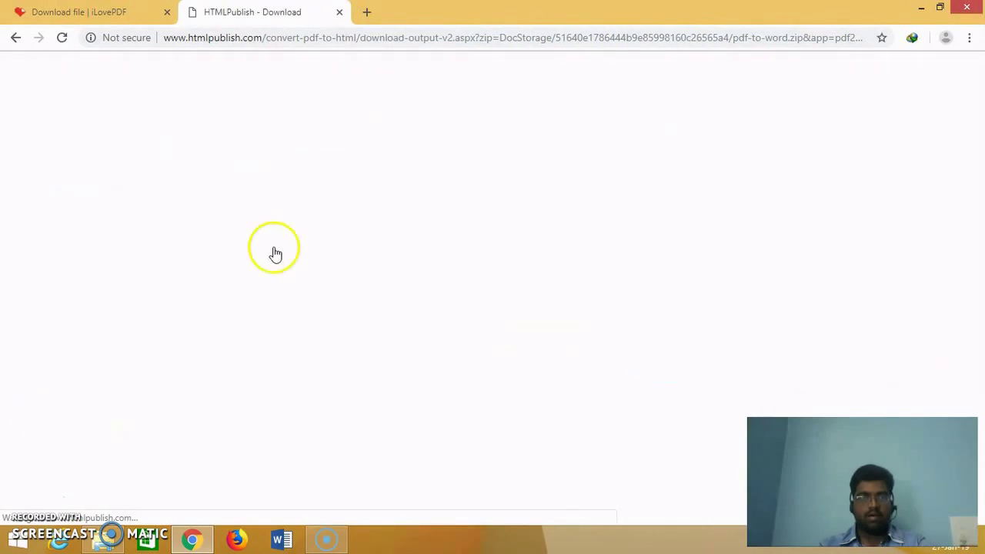
click(112, 538)
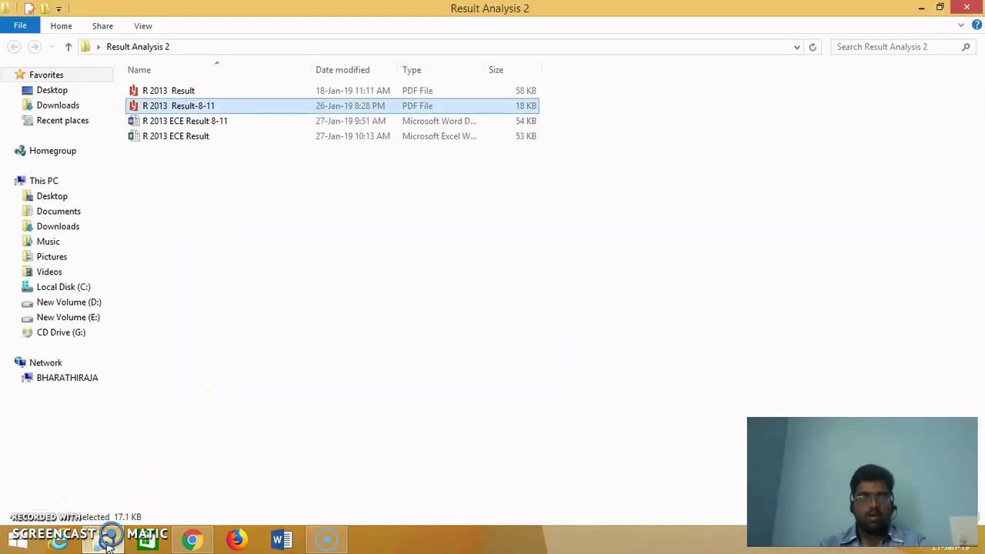
click(192, 537)
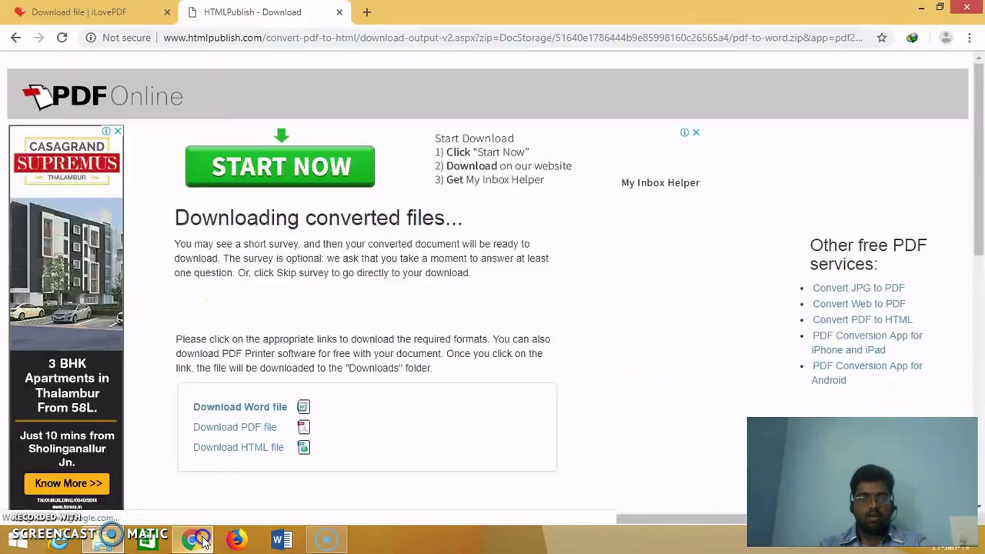
click(262, 407)
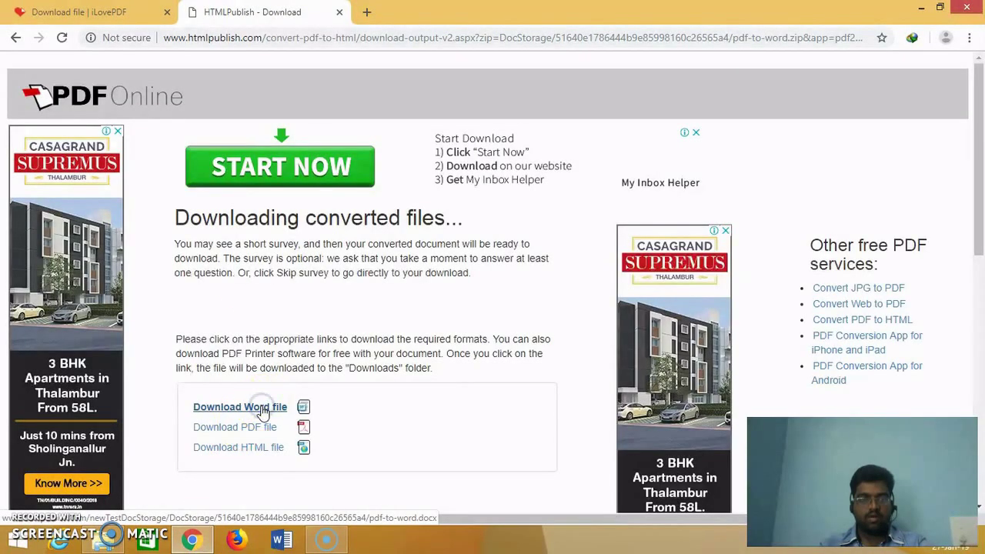
Switch to File Explorer, open the R 2013 ECE Result 8-11 Word document, and examine its result tables down to page 11/18.
click(107, 544)
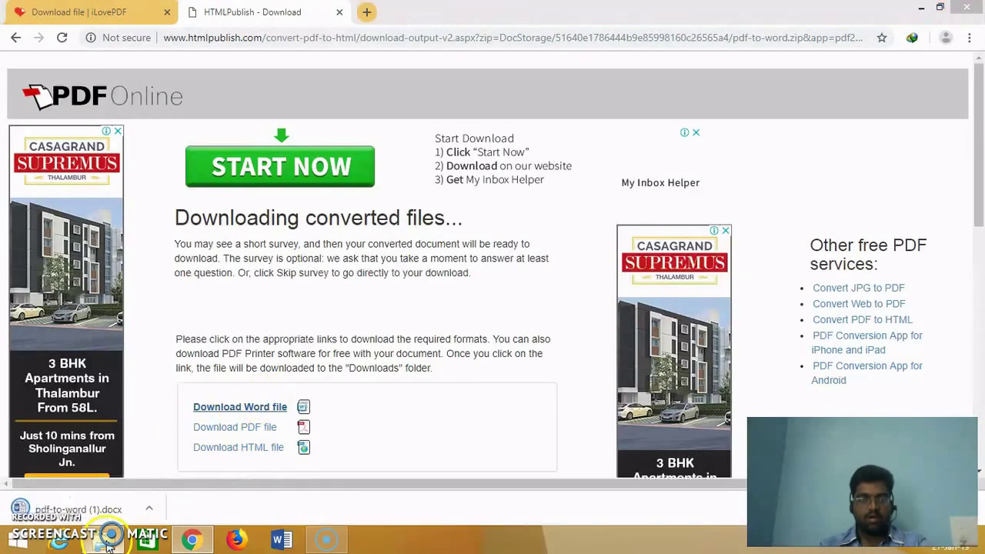
ctrl+click(198, 123)
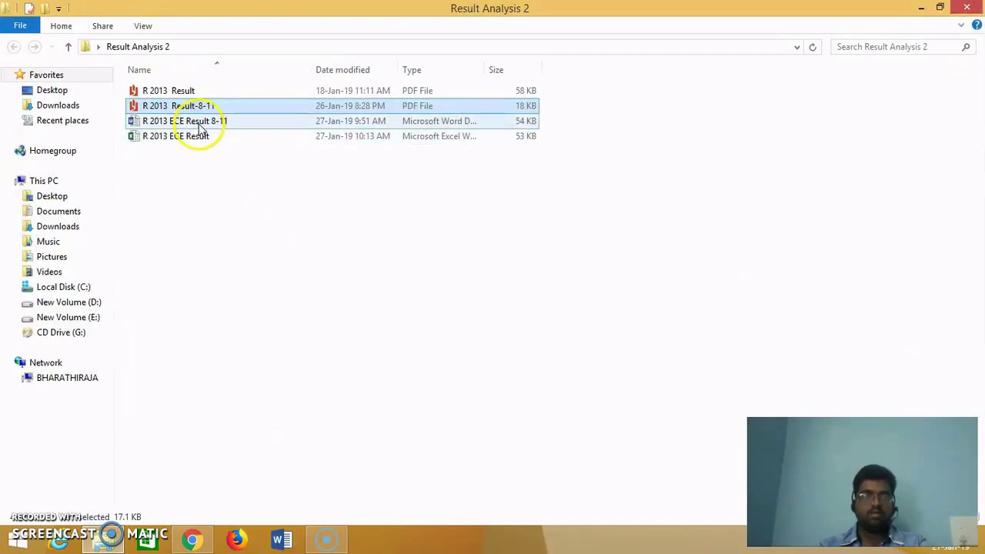
double_click(200, 125)
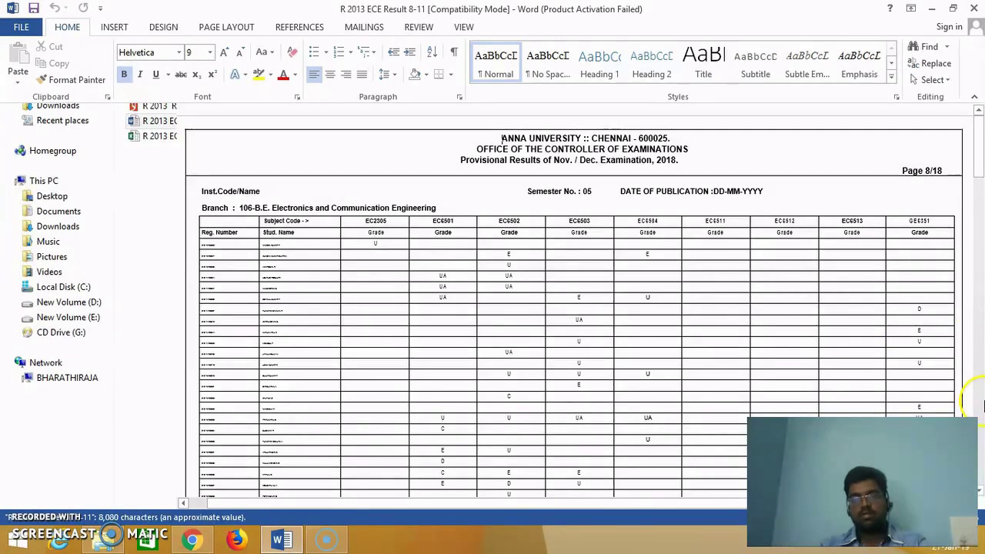
scroll(977, 400, down, 5)
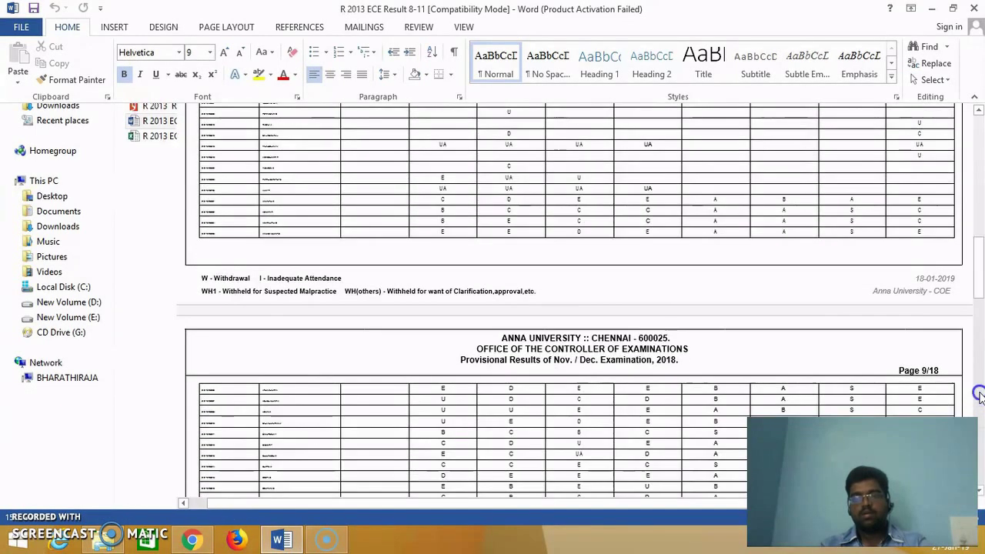
scroll(978, 394, up, 1)
scroll(978, 394, down, 3)
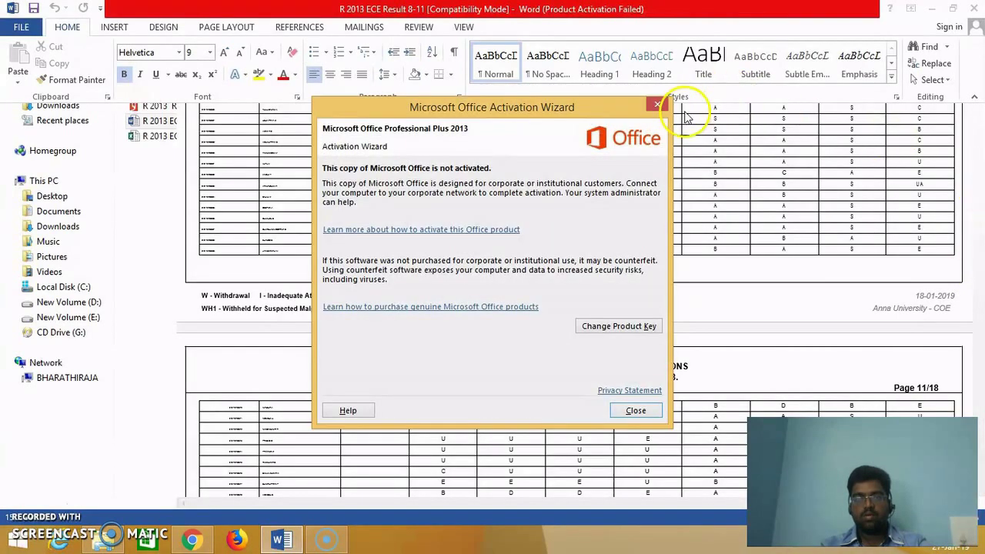
Dismiss the Office activation wizard and copy the entire contents of the Word document.
click(660, 105)
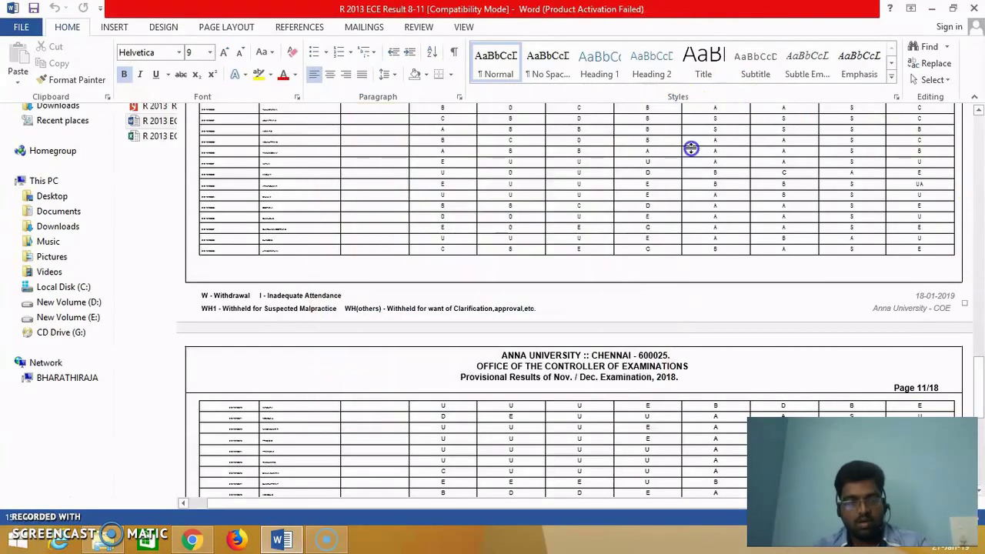
key(ctrl+a)
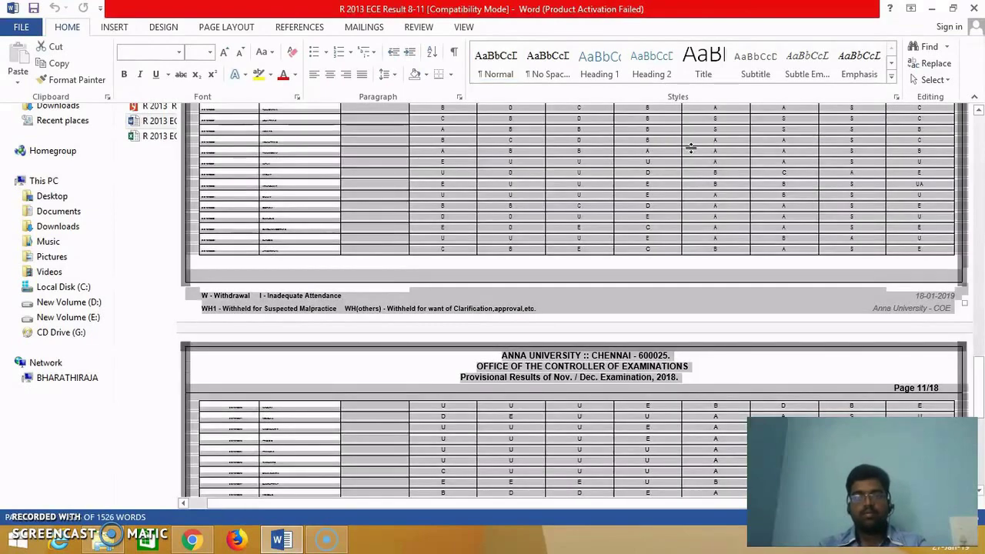
right_click(670, 147)
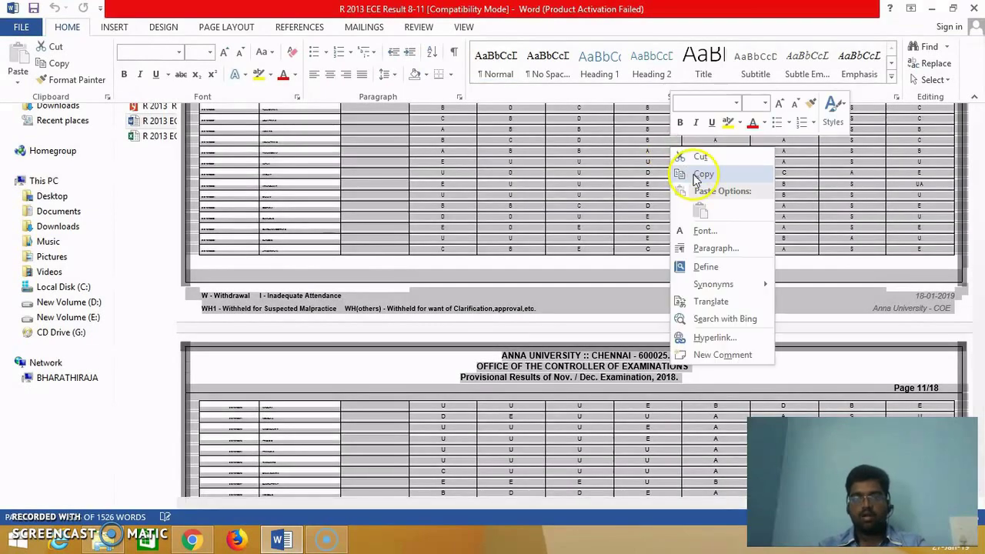
click(695, 177)
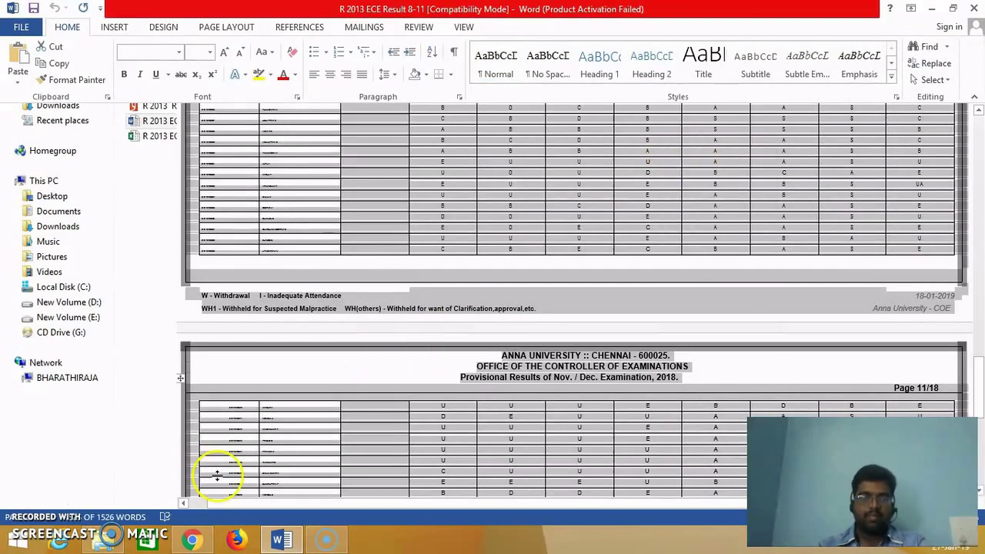
Switch to File Explorer, open the R 2013 ECE Result workbook, dismiss the activation wizard, and maximize the Excel window.
click(106, 539)
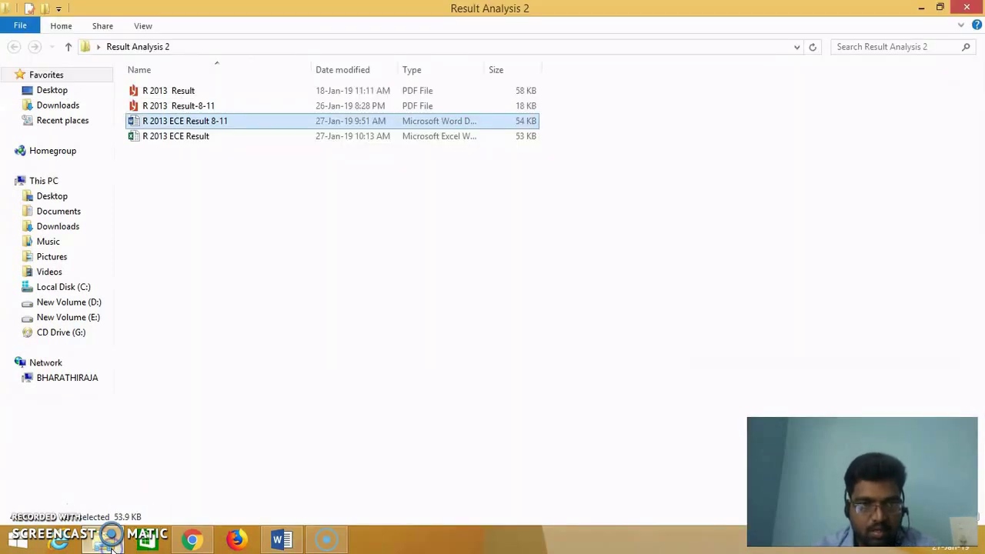
click(197, 137)
double_click(197, 137)
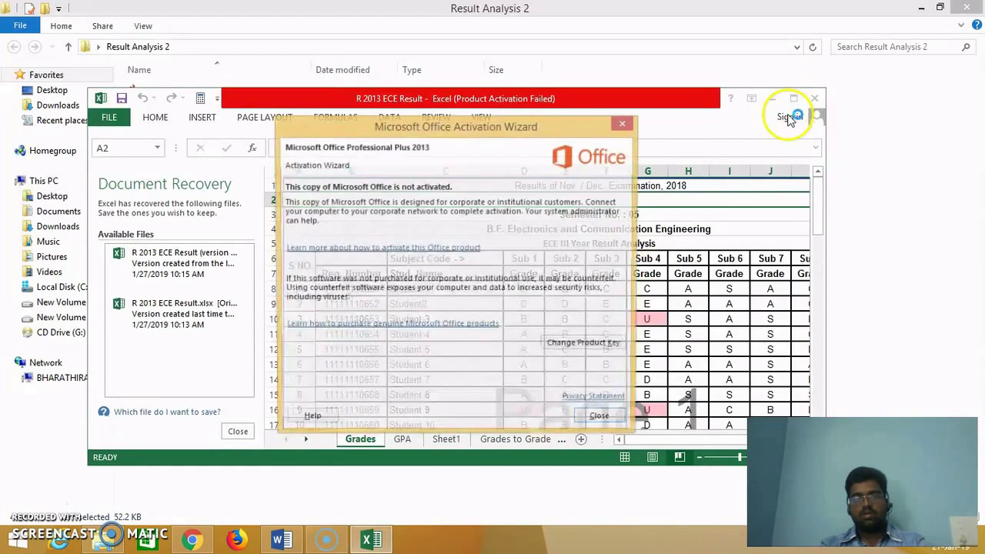
click(625, 124)
click(793, 98)
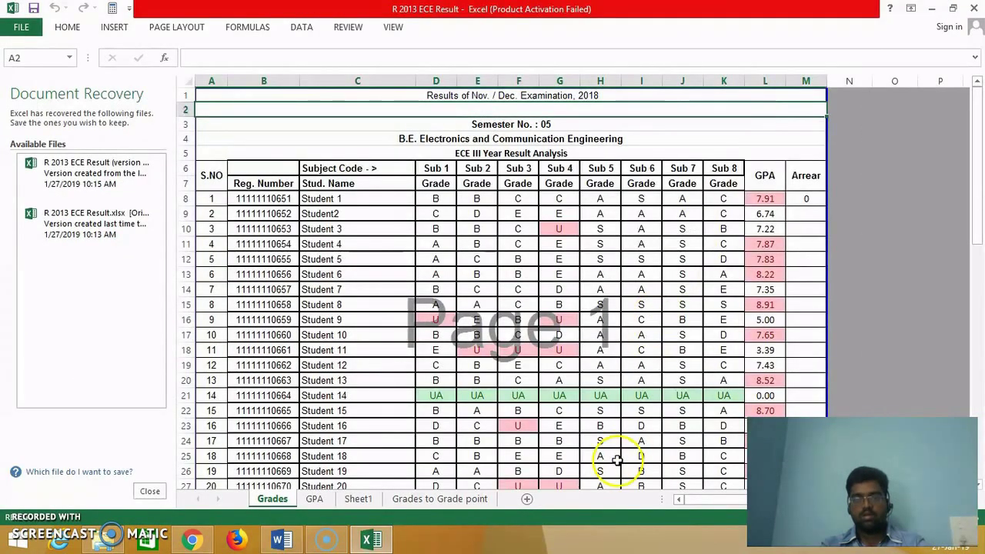
Examine the pasted university result tables on Sheet1, from the heading down to the page 11/18 section.
click(359, 499)
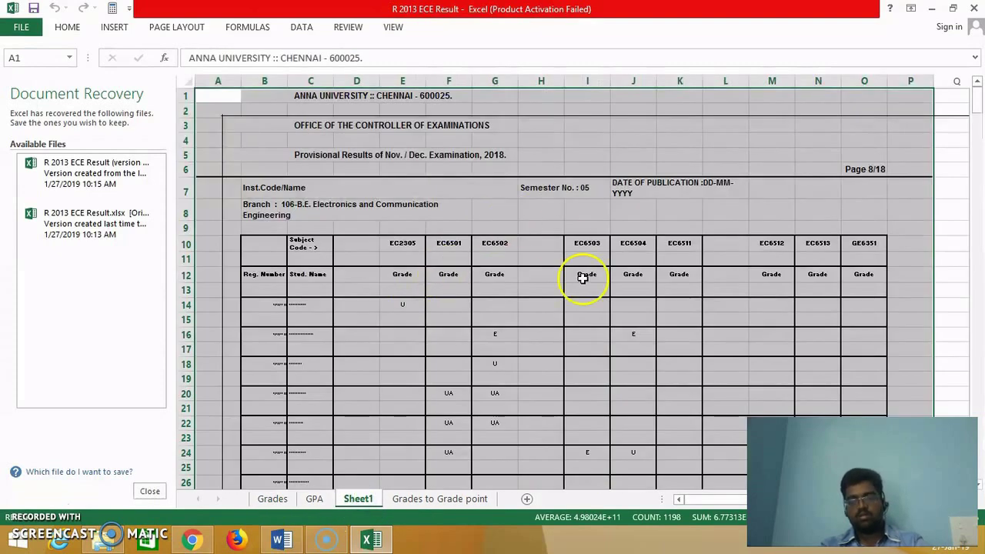
click(890, 361)
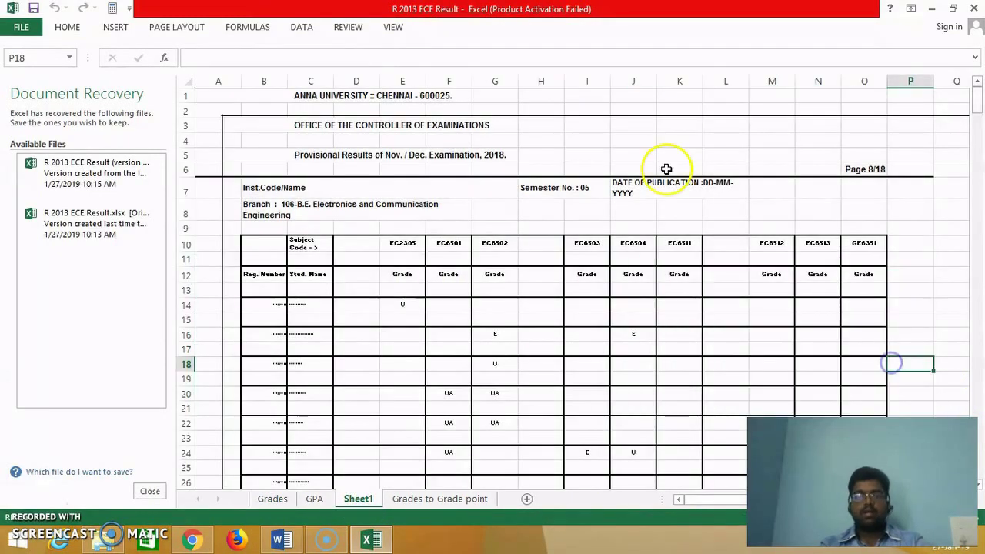
click(630, 115)
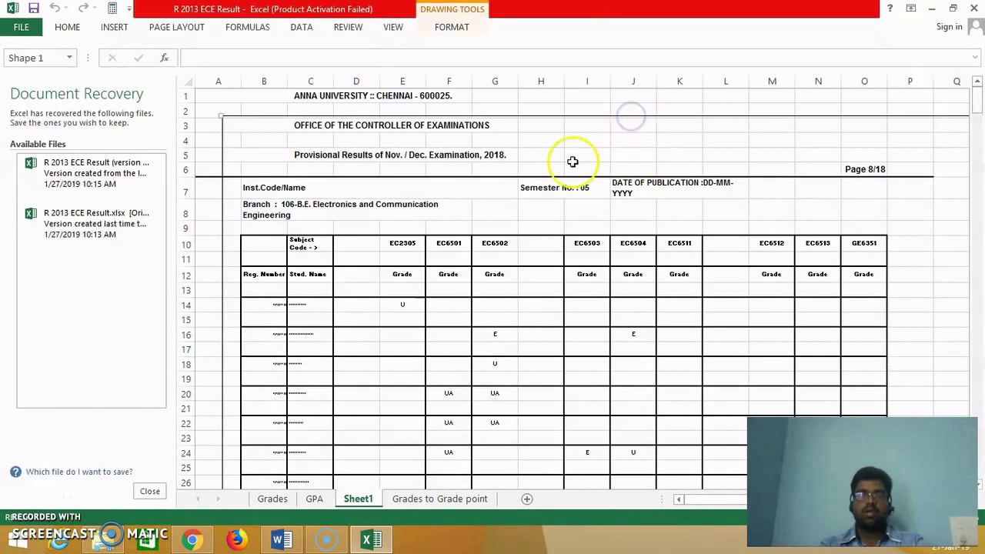
click(561, 183)
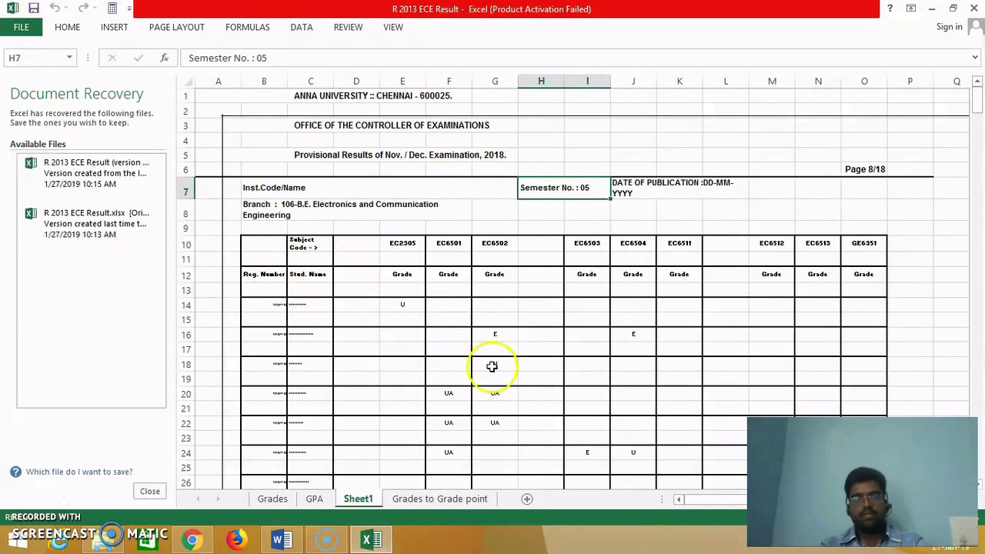
drag(979, 106, 980, 397)
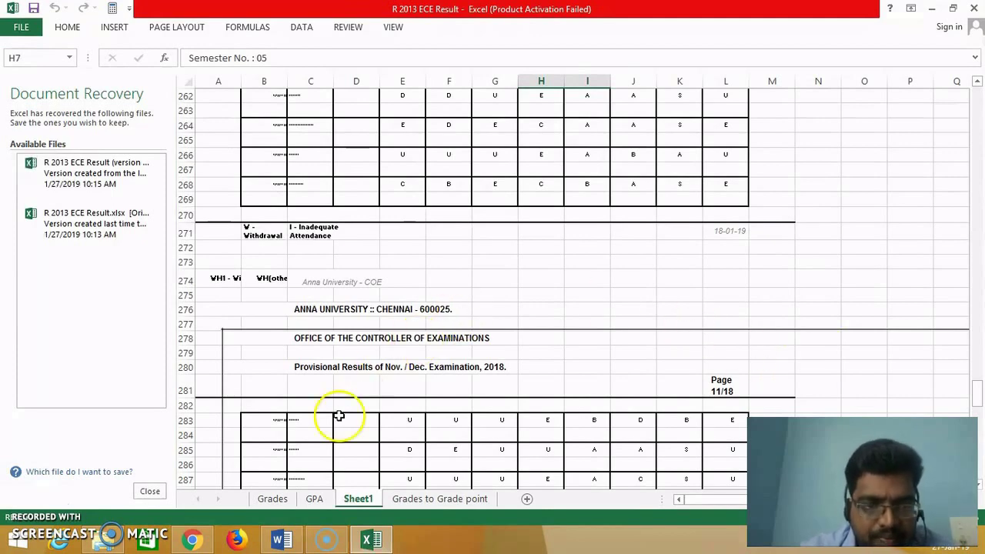
Review the Grades and GPA sheets, and bring up the Grades to Grade point sheet.
click(272, 499)
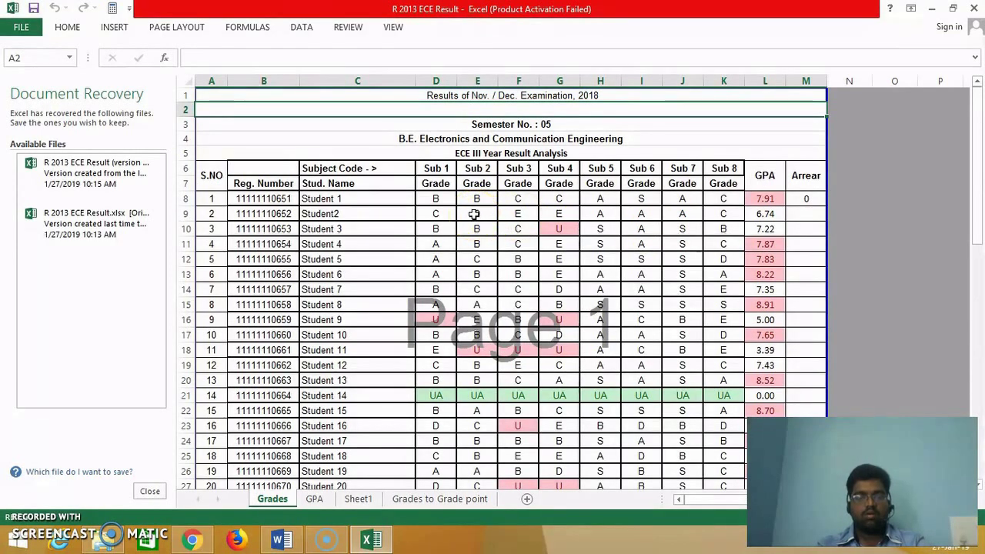
click(315, 499)
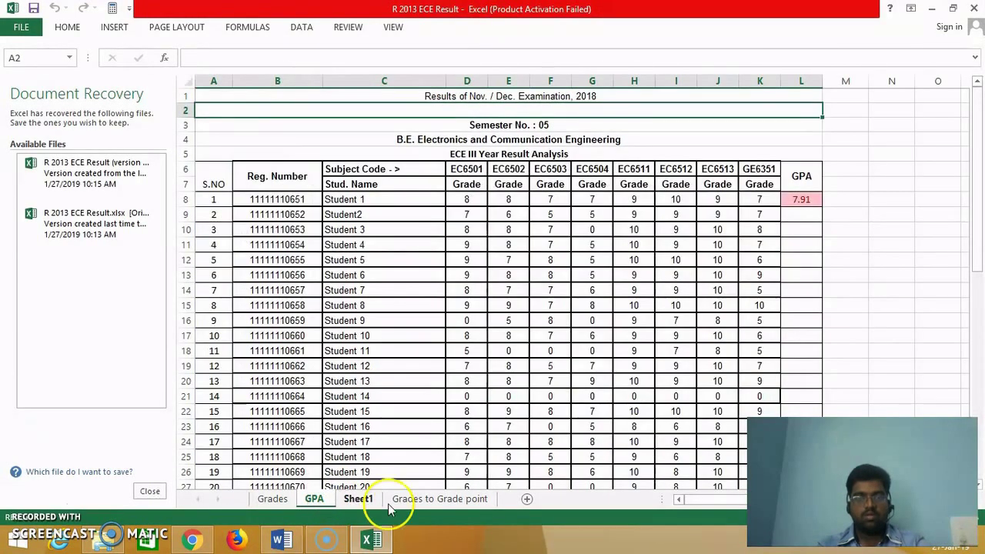
click(456, 501)
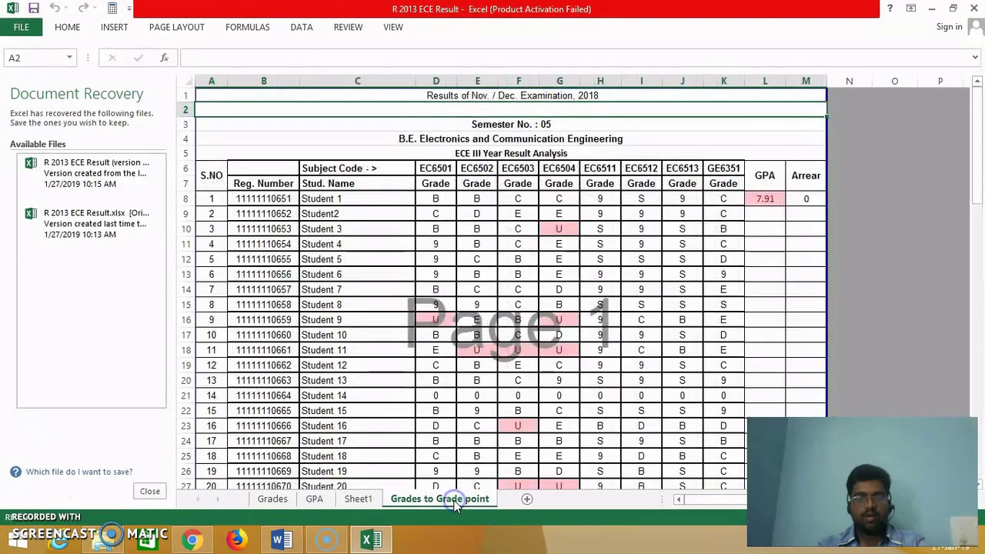
mouse_move(978, 150)
mouse_down()
mouse_move(981, 372)
mouse_move(977, 153)
mouse_up()
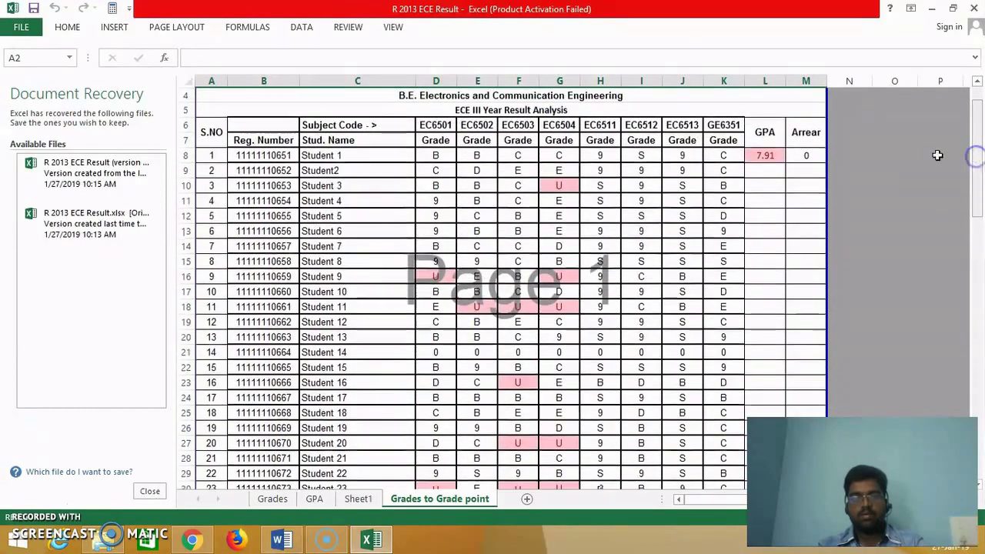
click(430, 157)
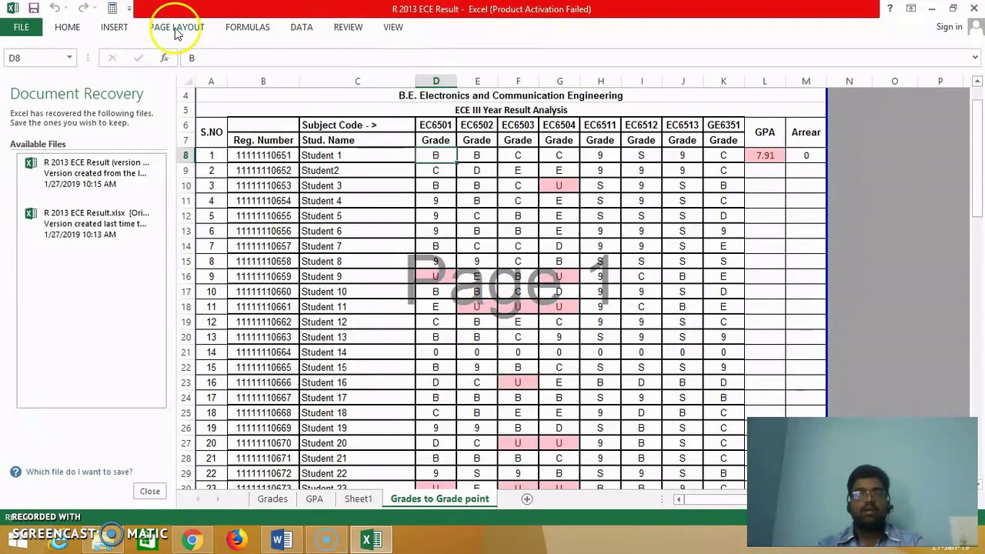
click(67, 27)
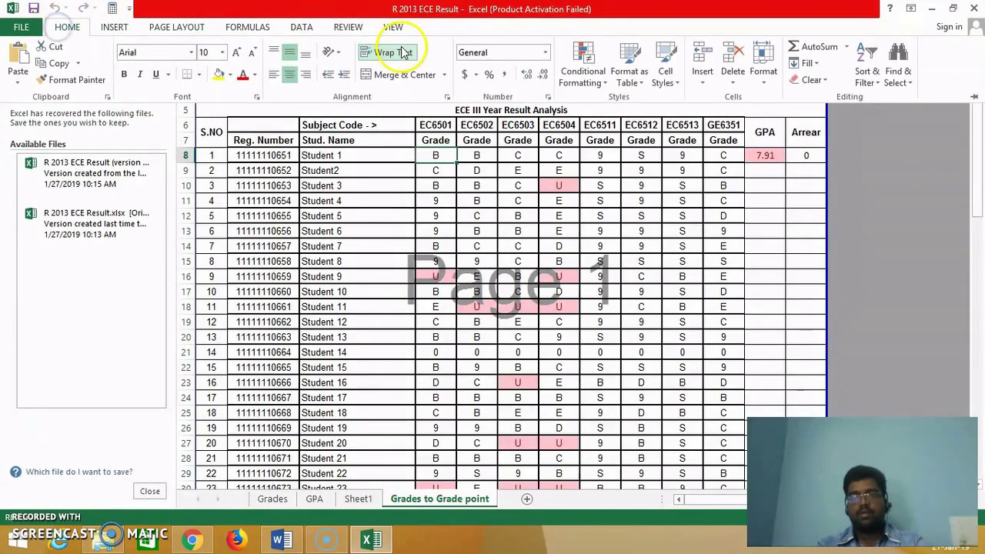
click(897, 80)
click(891, 115)
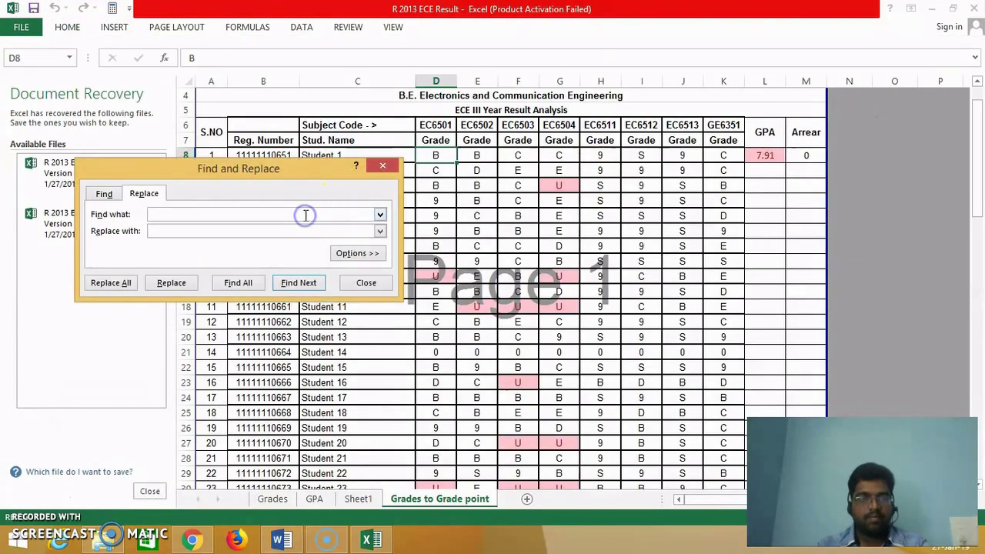
click(373, 169)
Replace every B grade with 8 in the grade cells D8:K55 of the Grades to Grade point sheet.
drag(436, 154, 728, 426)
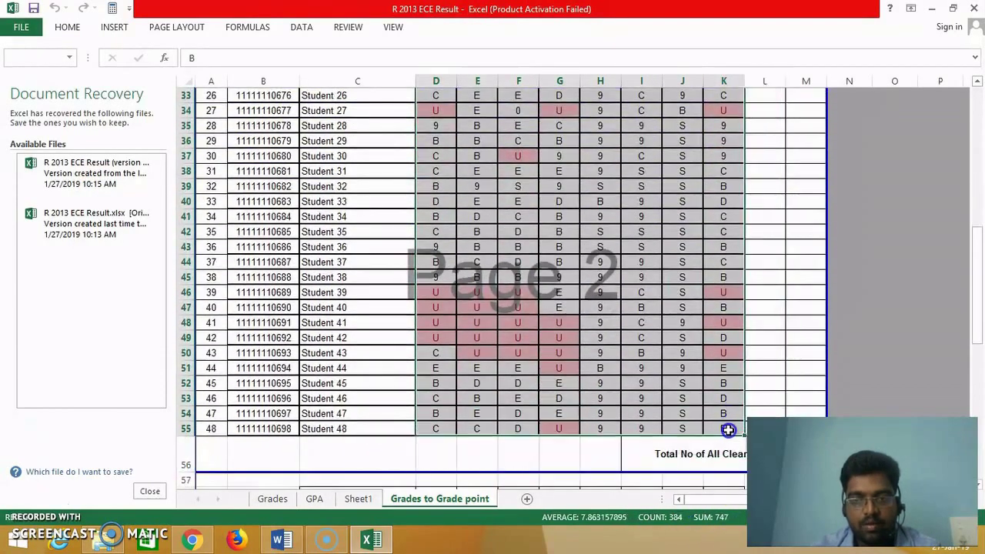
click(66, 28)
click(65, 28)
click(67, 27)
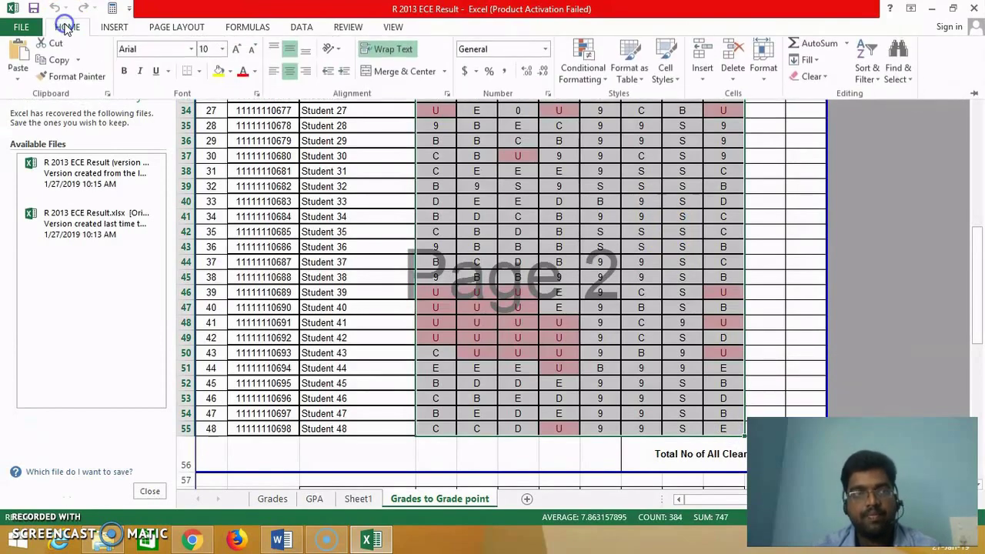
click(895, 78)
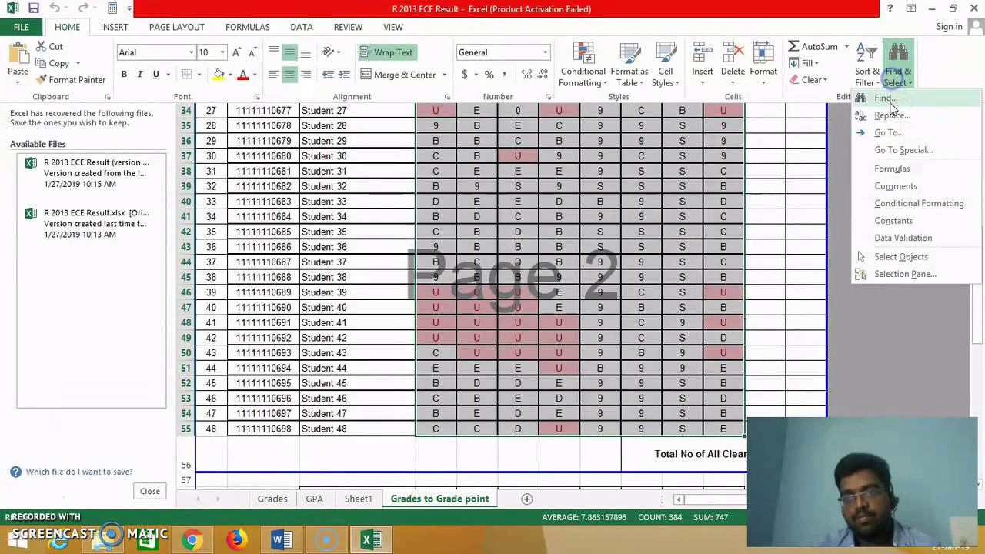
click(880, 115)
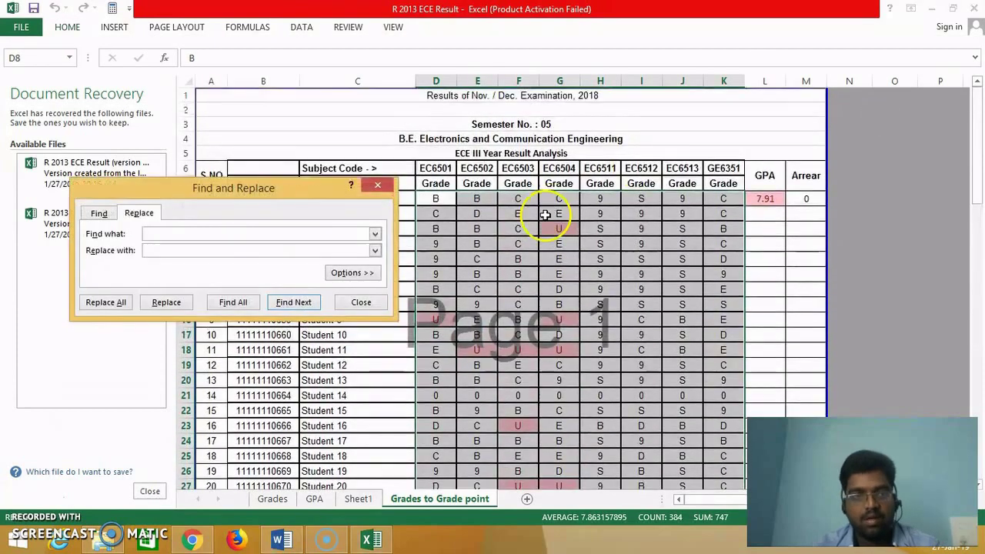
click(248, 234)
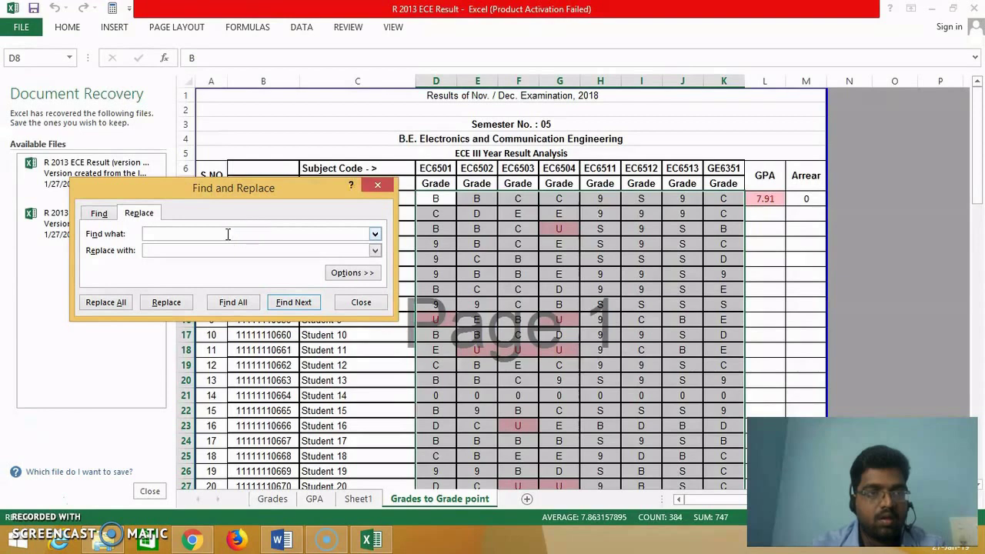
click(99, 213)
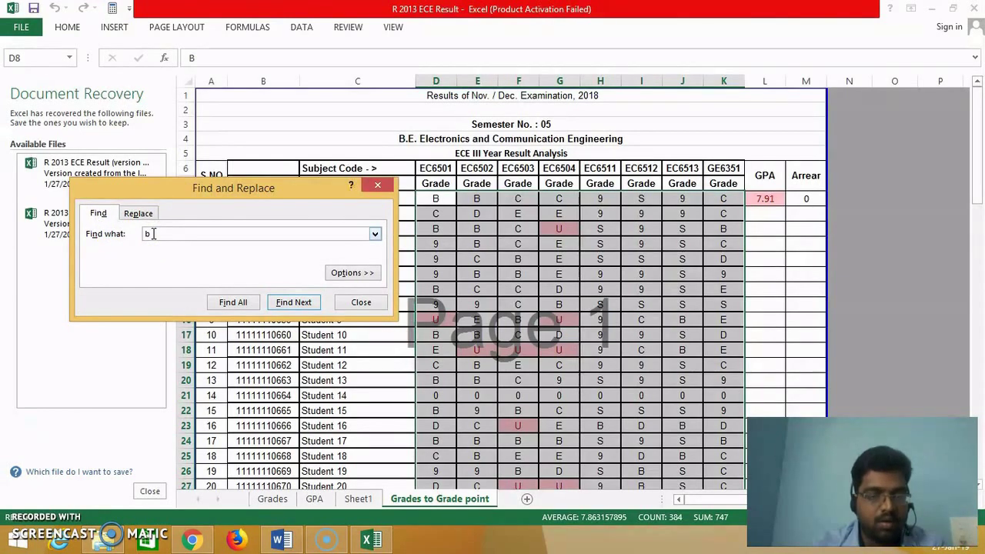
click(136, 211)
click(154, 251)
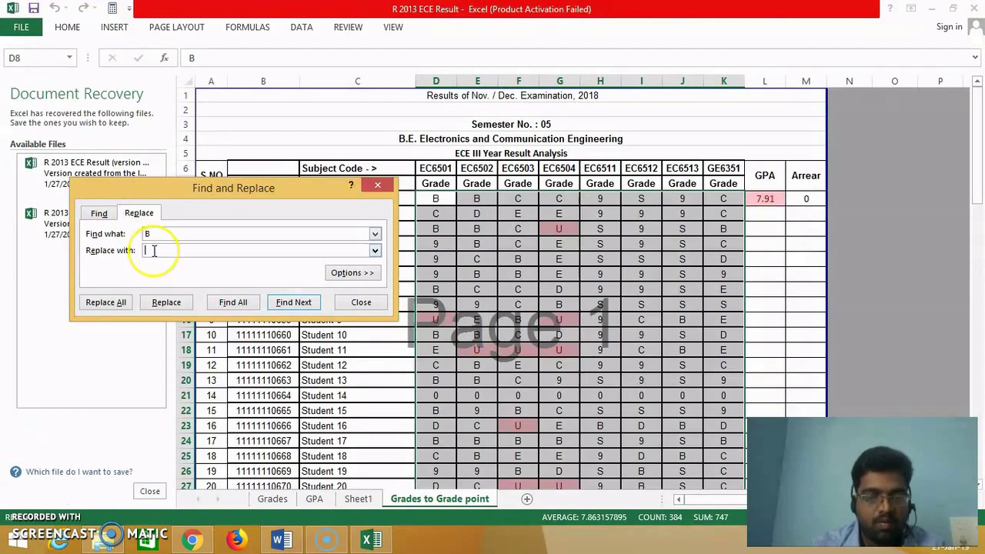
text(9)
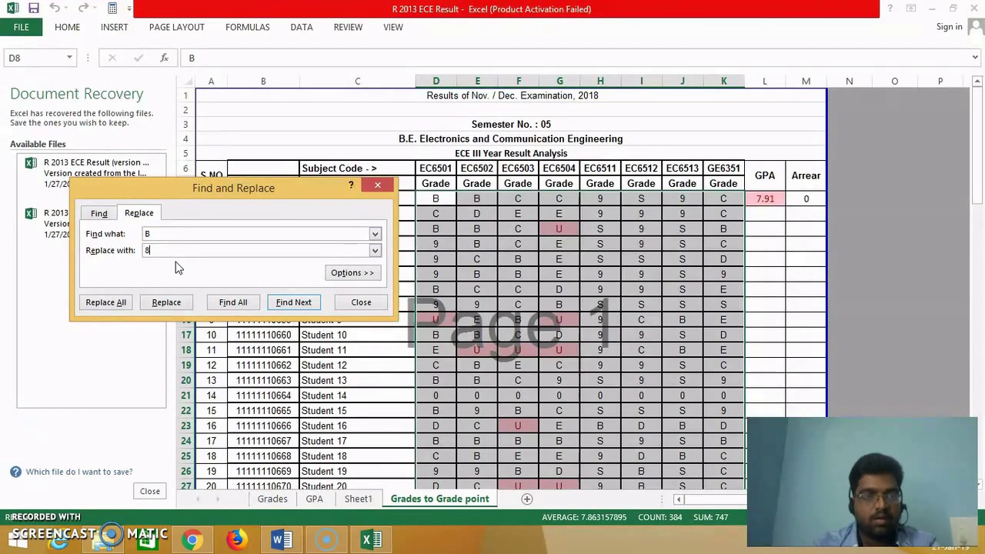
click(107, 303)
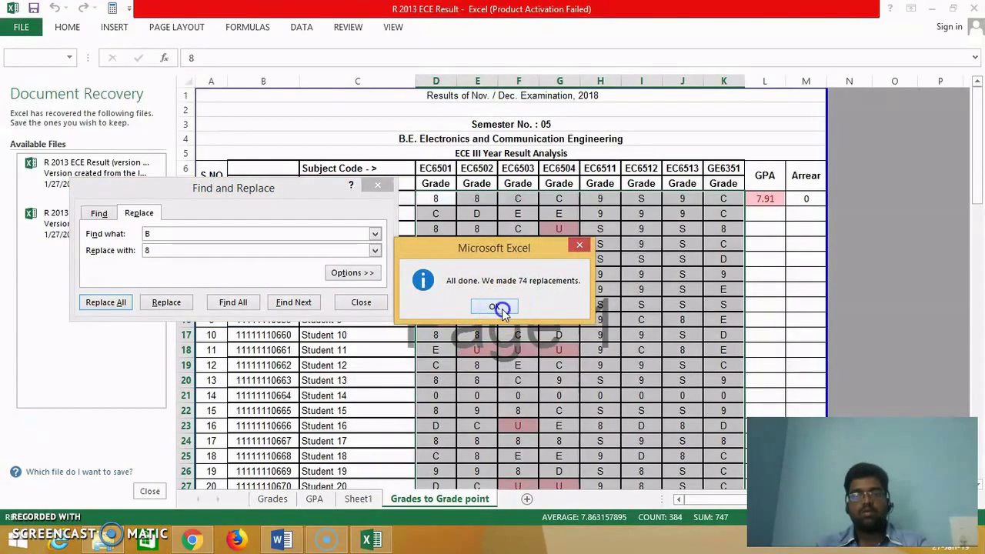
click(498, 307)
click(378, 185)
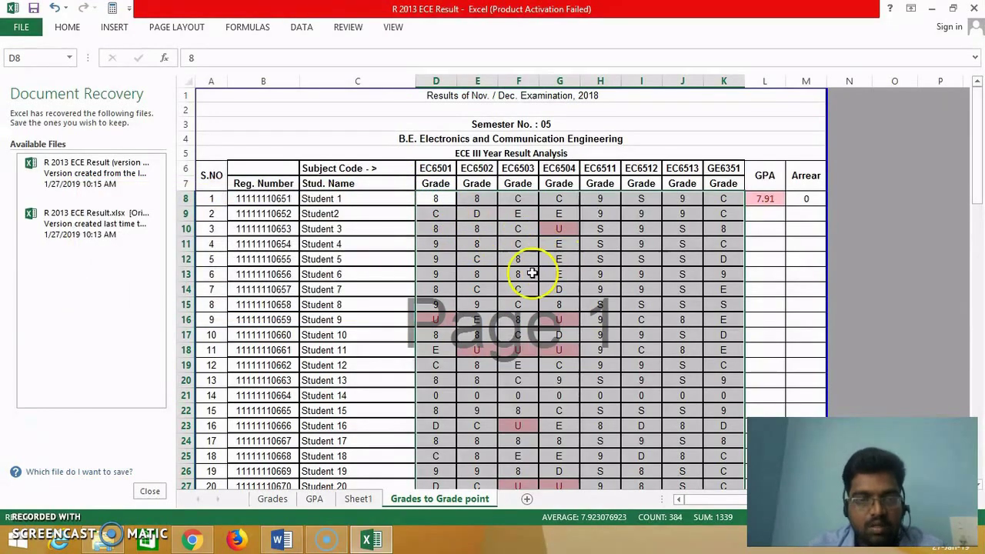
On the GPA sheet, review the weighted GPA formula in L8 and fill it down the GPA column through Student 48.
click(323, 500)
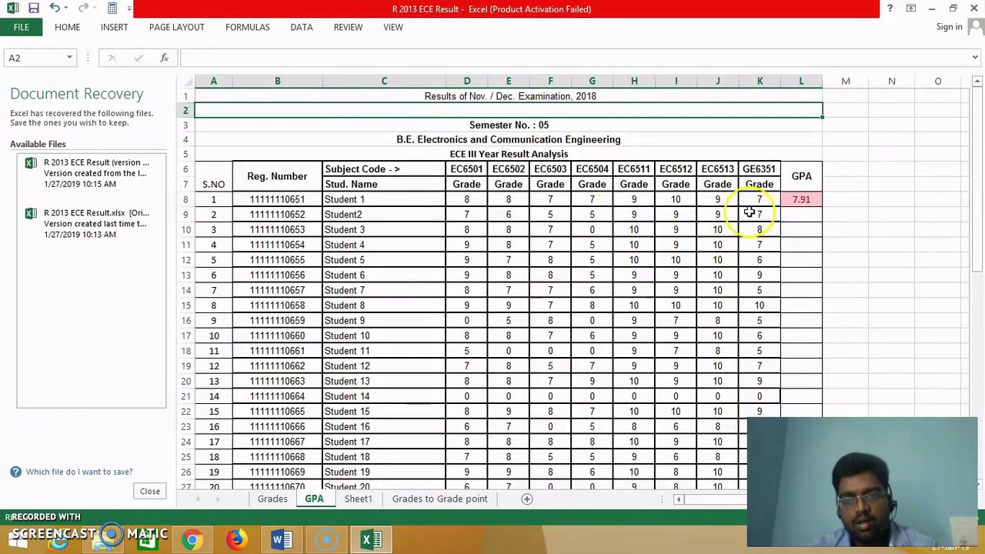
click(804, 201)
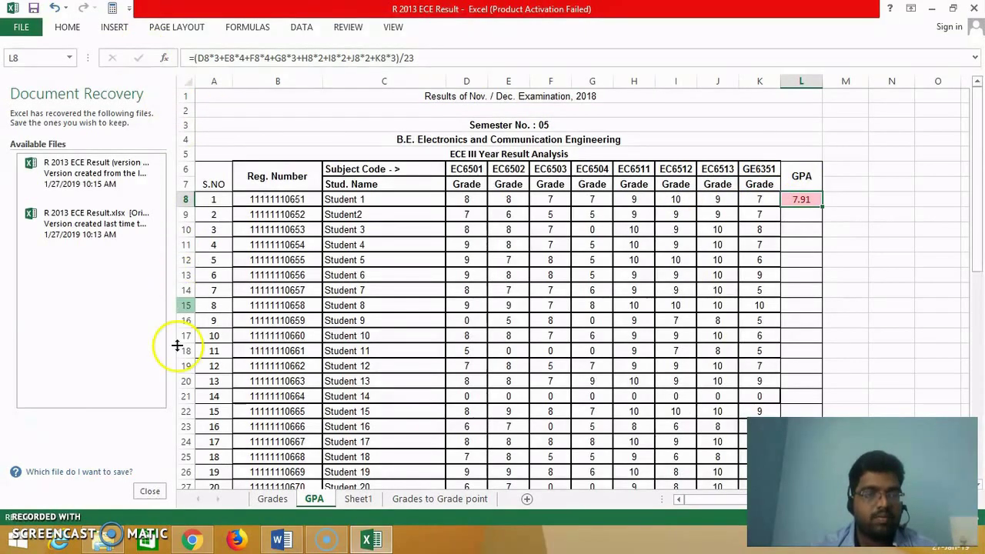
click(150, 492)
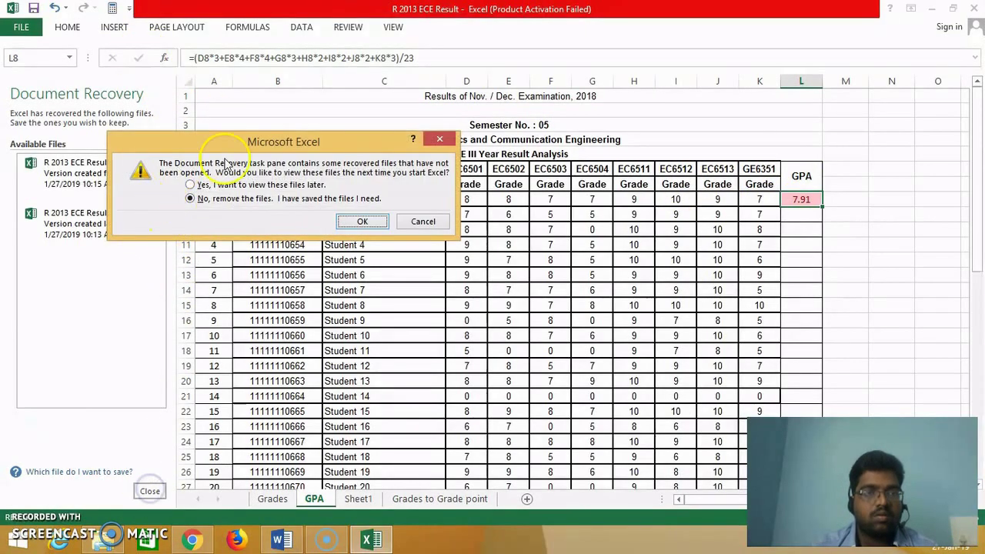
click(408, 222)
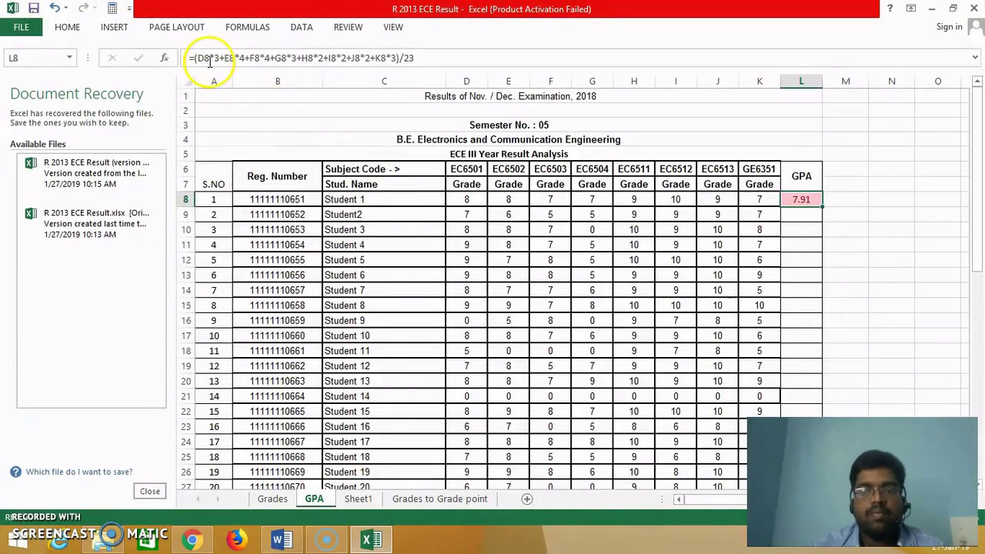
click(470, 199)
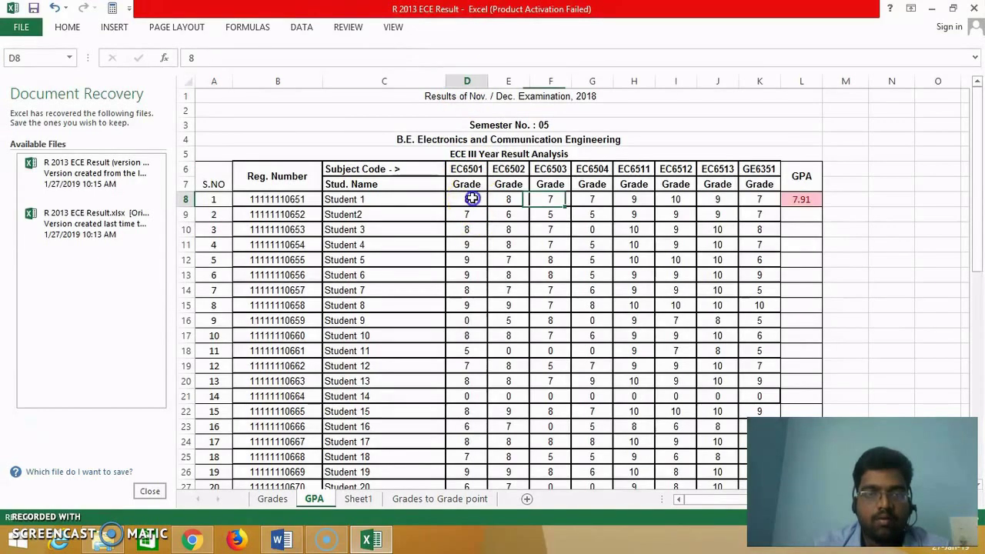
click(801, 199)
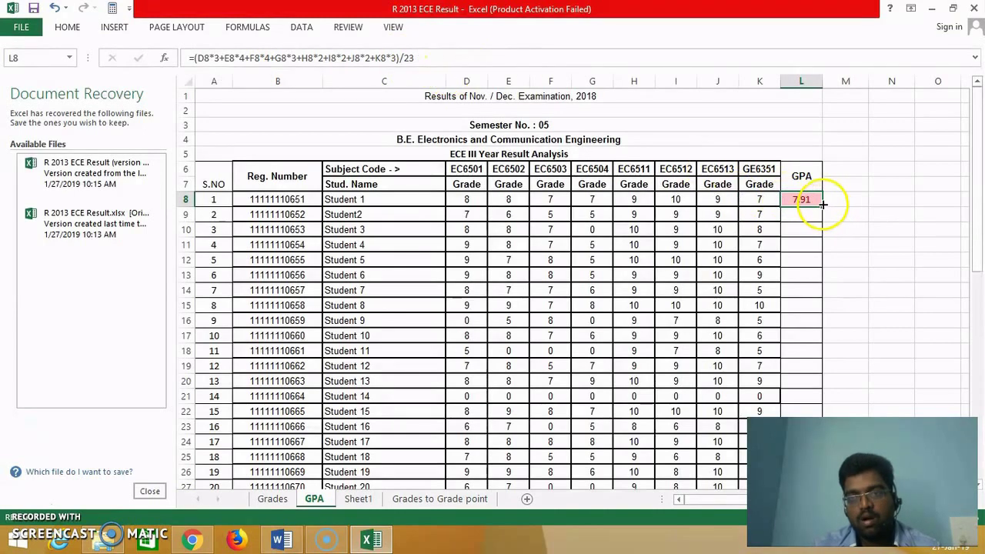
drag(822, 203, 819, 486)
click(835, 396)
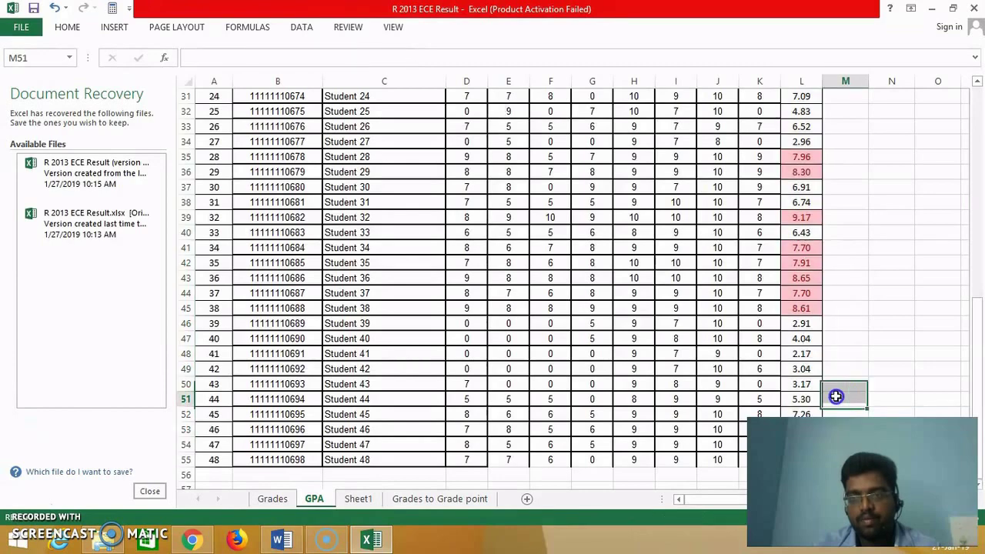
click(980, 391)
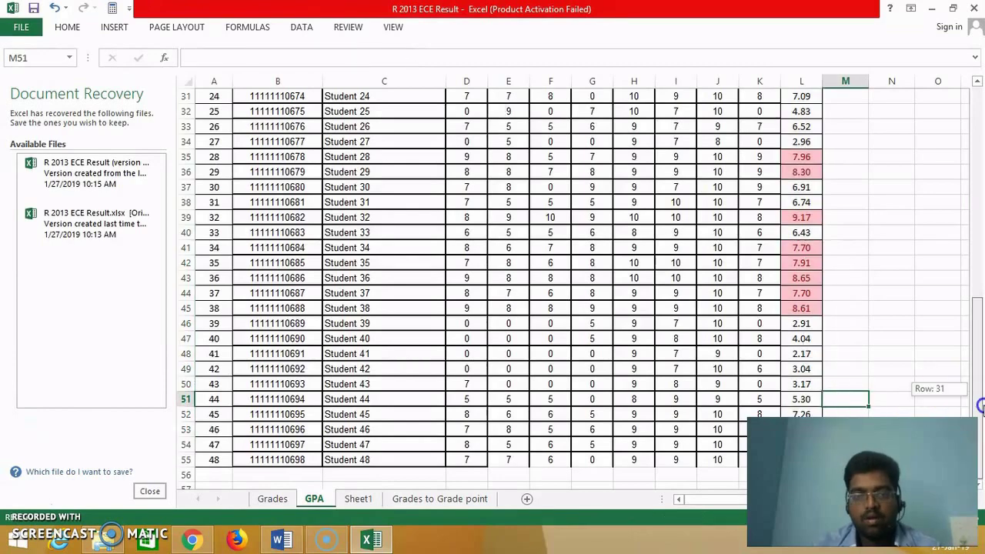
drag(978, 388, 965, 163)
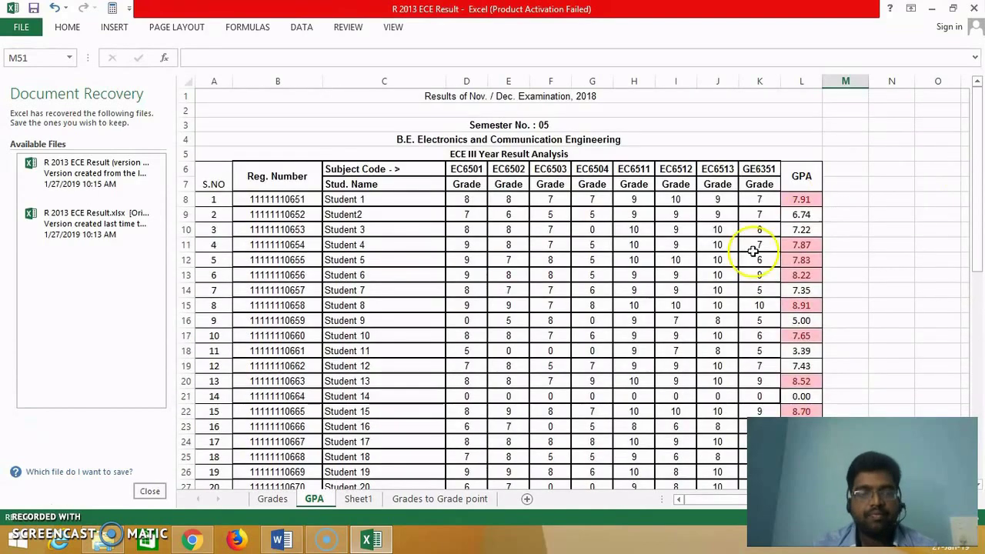
On the Grades sheet, fill the COUNTIF formula in M8 down the Arrear column through Student 48 and check the formula for Student 11.
click(286, 499)
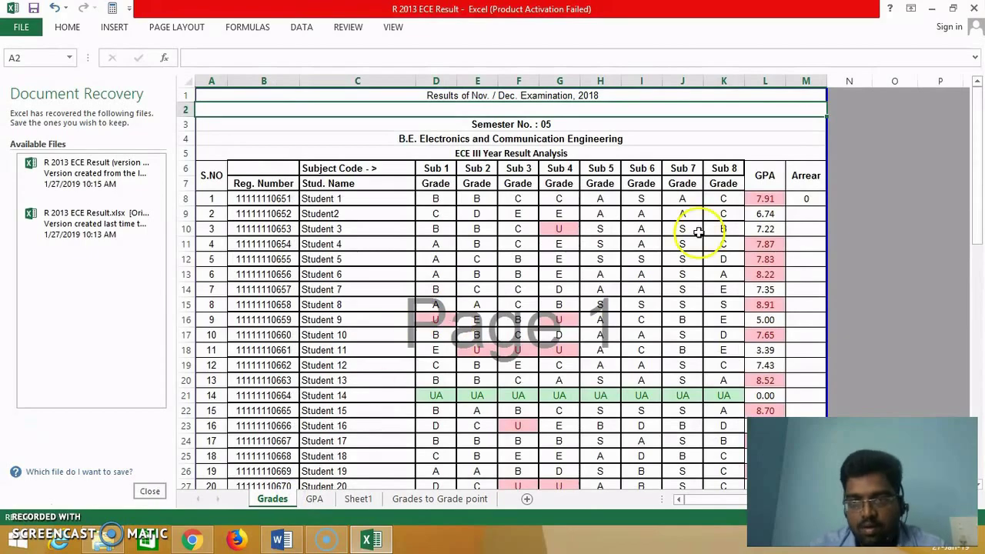
mouse_move(981, 178)
mouse_down()
mouse_move(981, 416)
mouse_move(976, 185)
mouse_up()
click(803, 117)
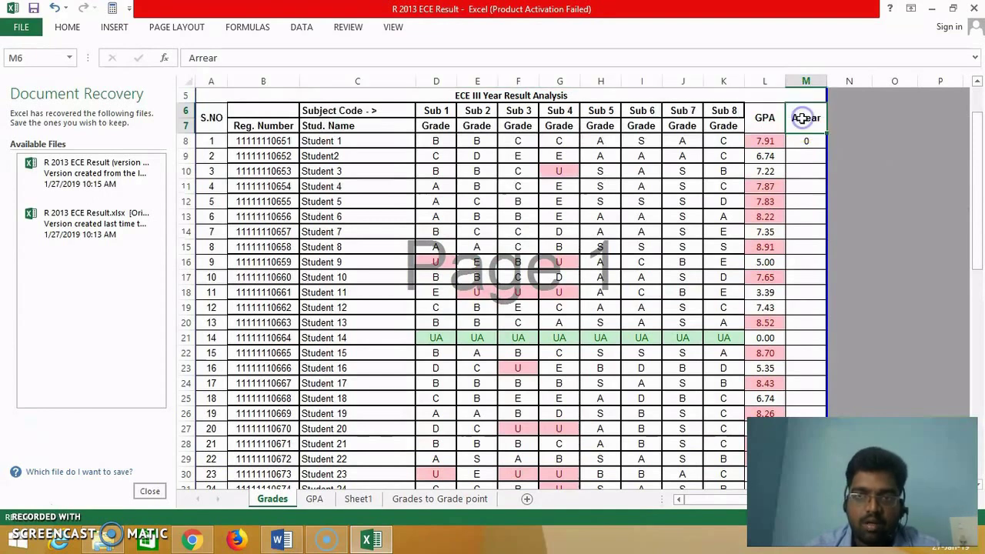
click(802, 140)
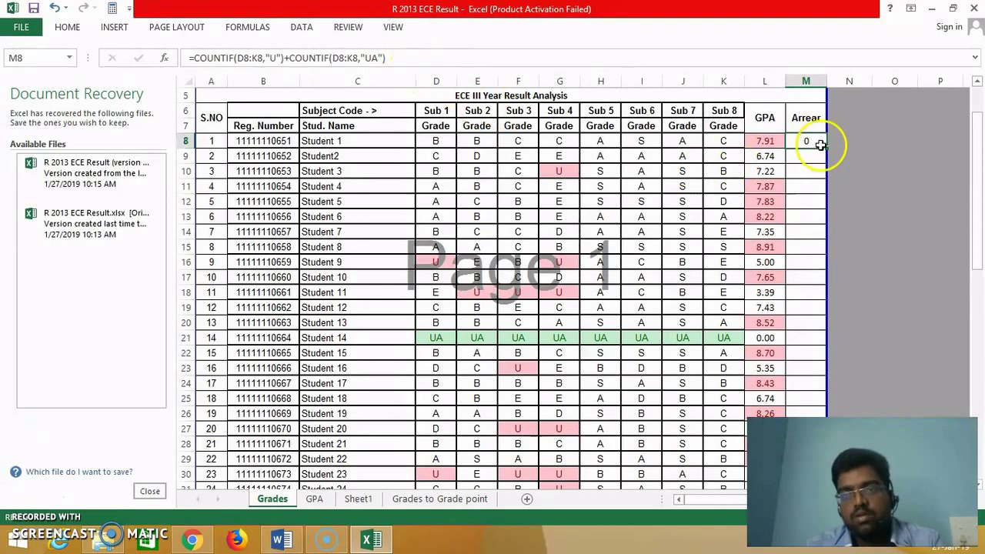
drag(827, 147, 838, 416)
scroll(508, 289, down, 4)
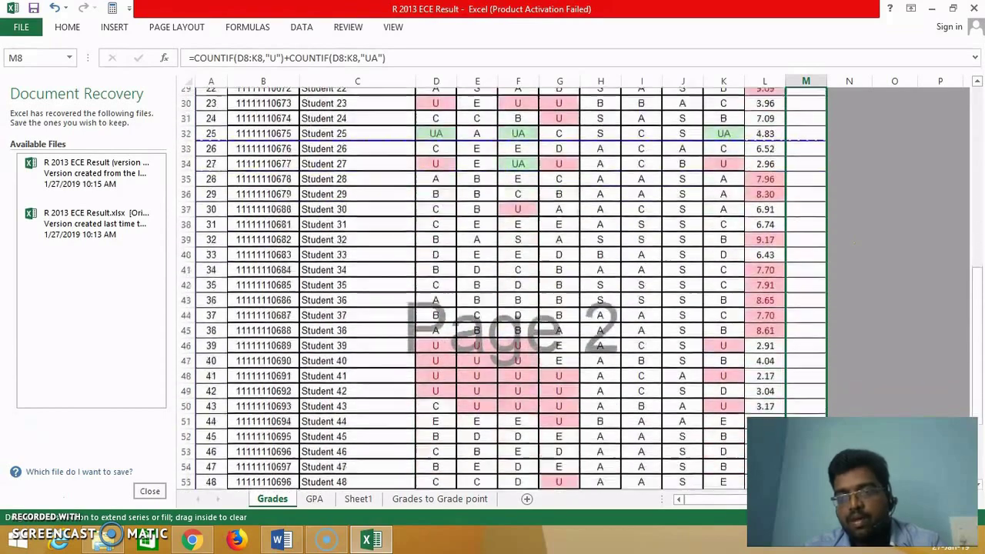
drag(806, 430, 806, 431)
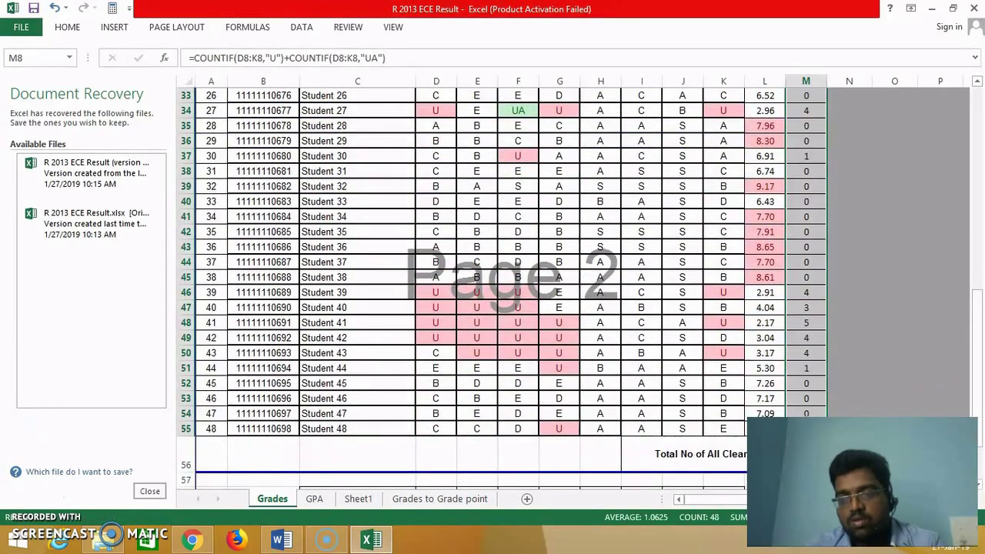
drag(974, 329, 978, 178)
click(922, 171)
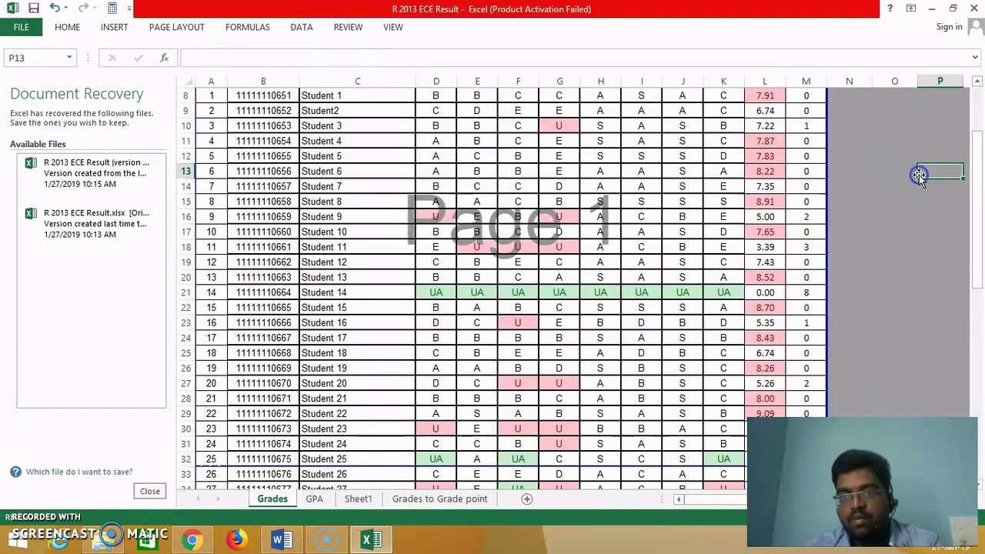
click(812, 250)
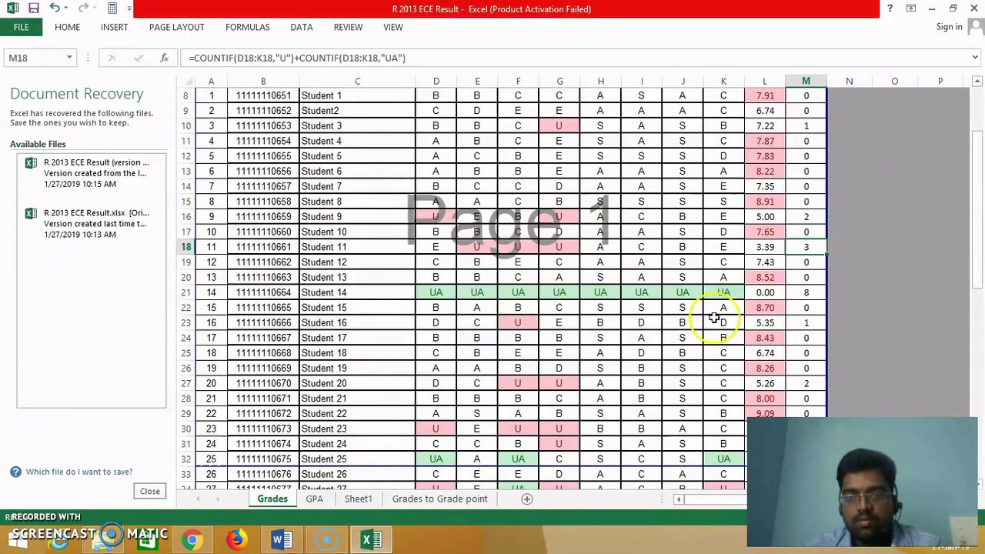
In the summary table below the grades, fill the sub 1 Total fail (U+UA) and Total Pass formulas across to sub 8.
drag(978, 296, 979, 416)
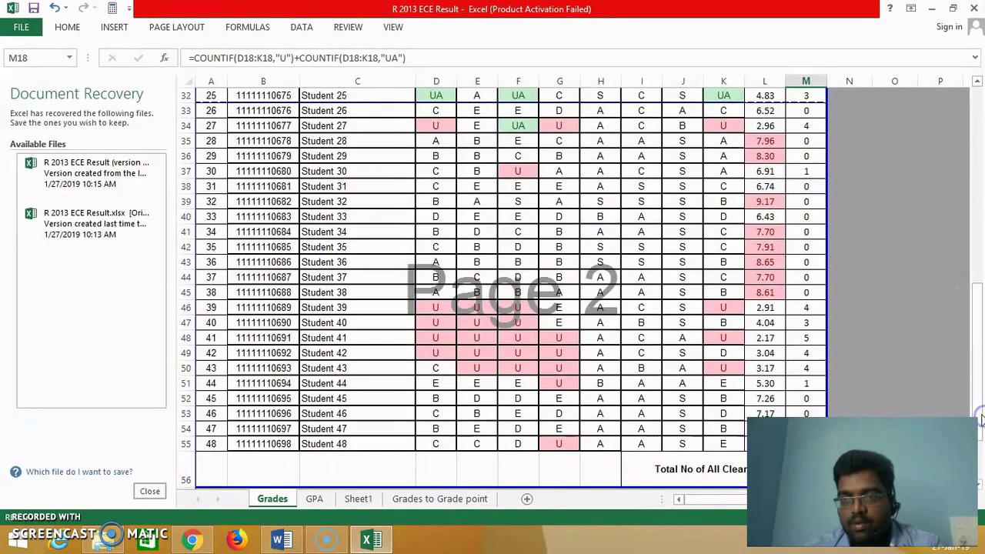
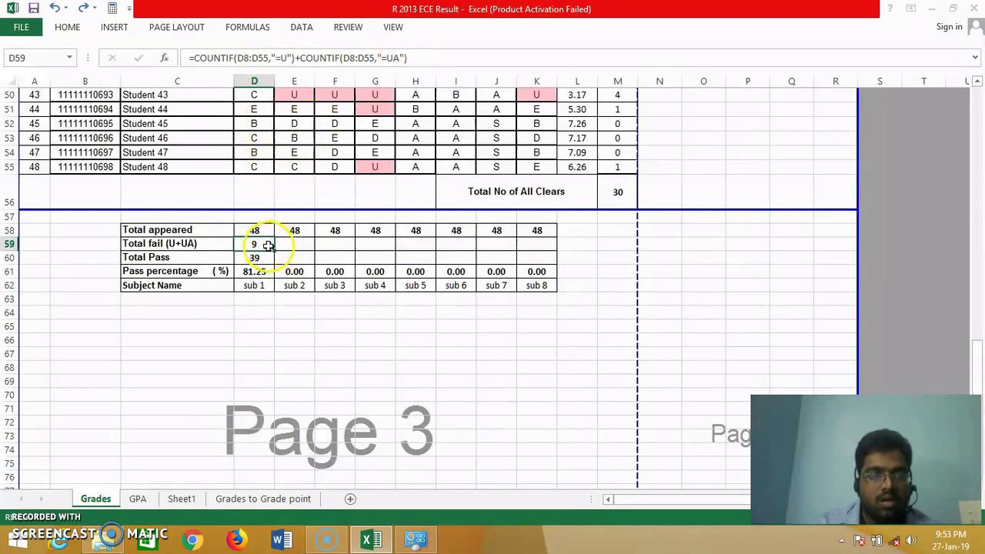
drag(286, 250, 539, 248)
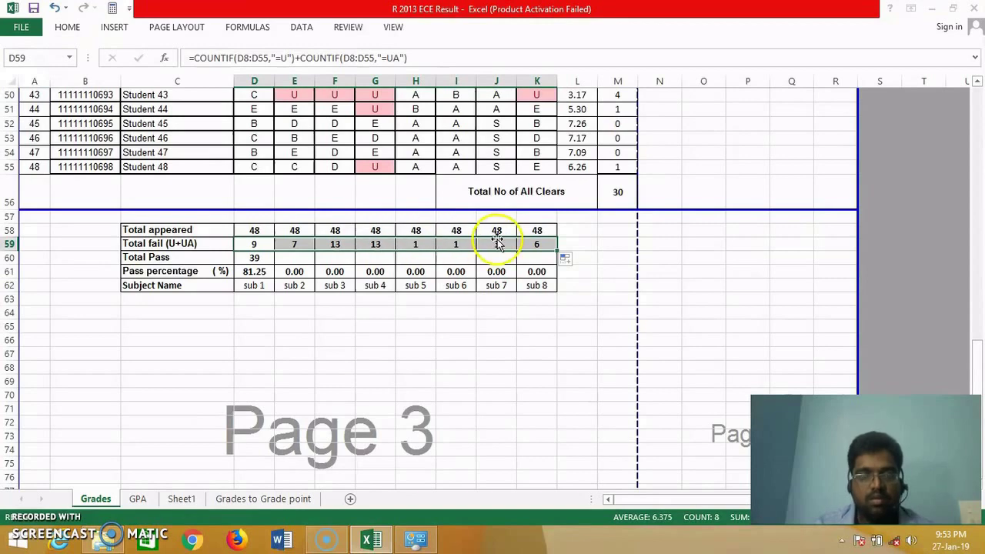
click(255, 257)
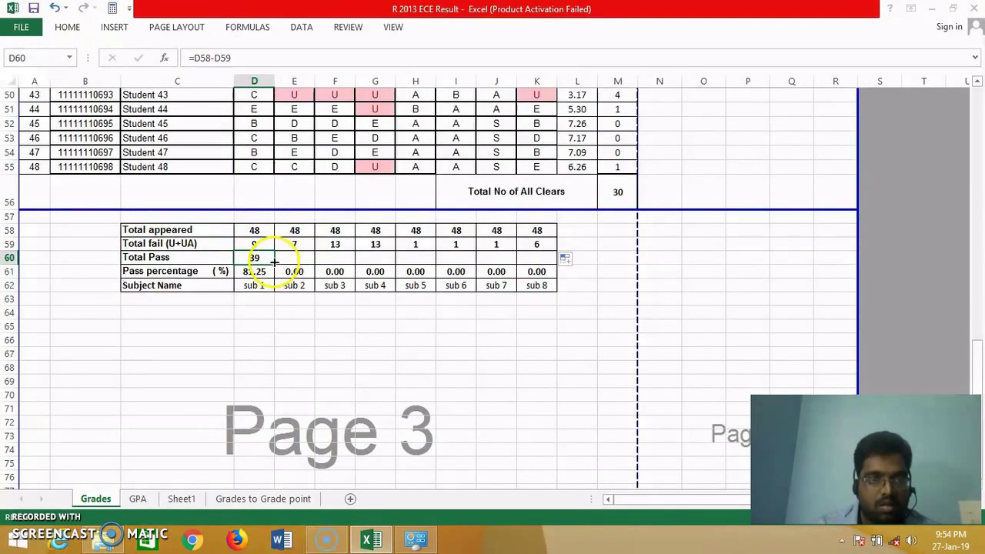
drag(274, 262, 459, 257)
drag(518, 264, 548, 260)
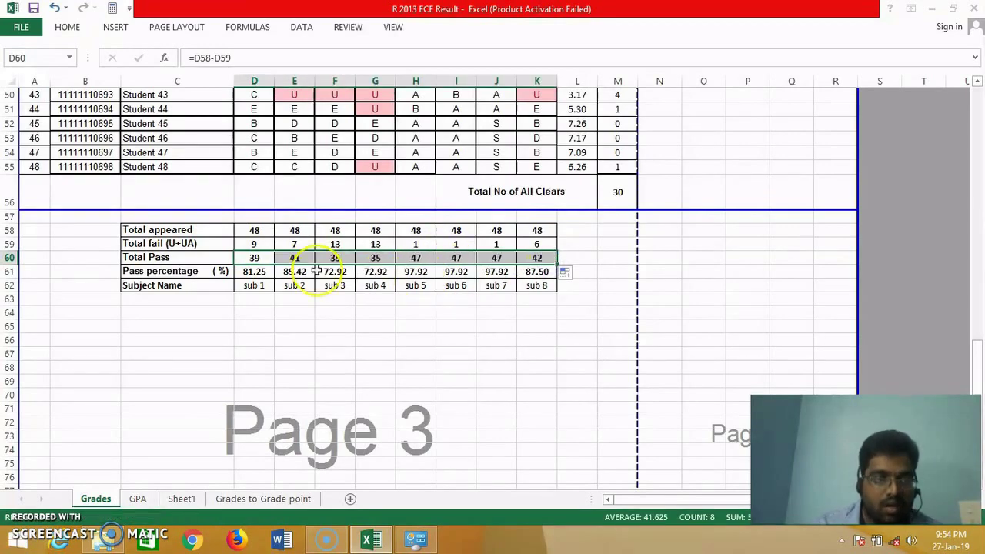
Fill the sub 1 Pass percentage formula across to sub 8, and review the Total appeared formula along D58:K58.
click(262, 271)
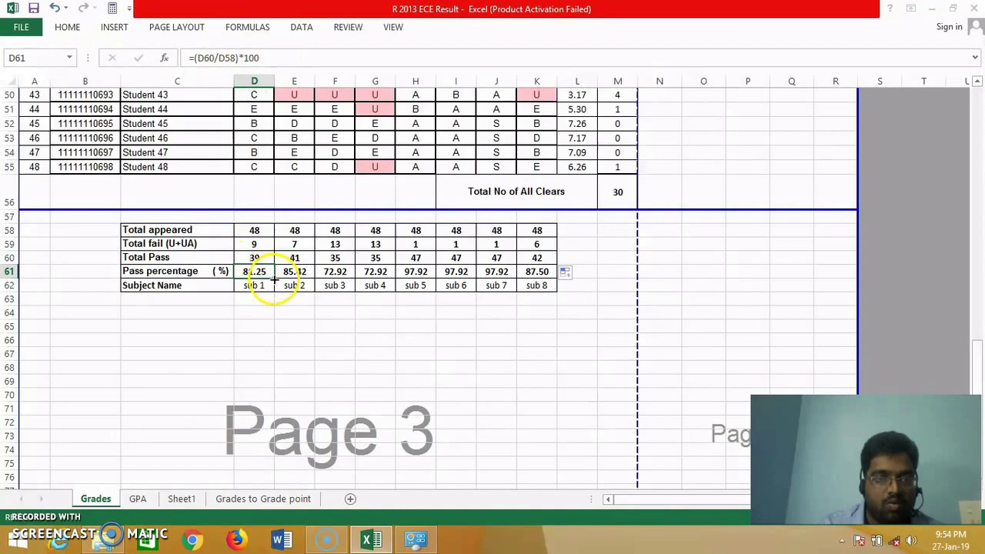
drag(274, 278, 548, 269)
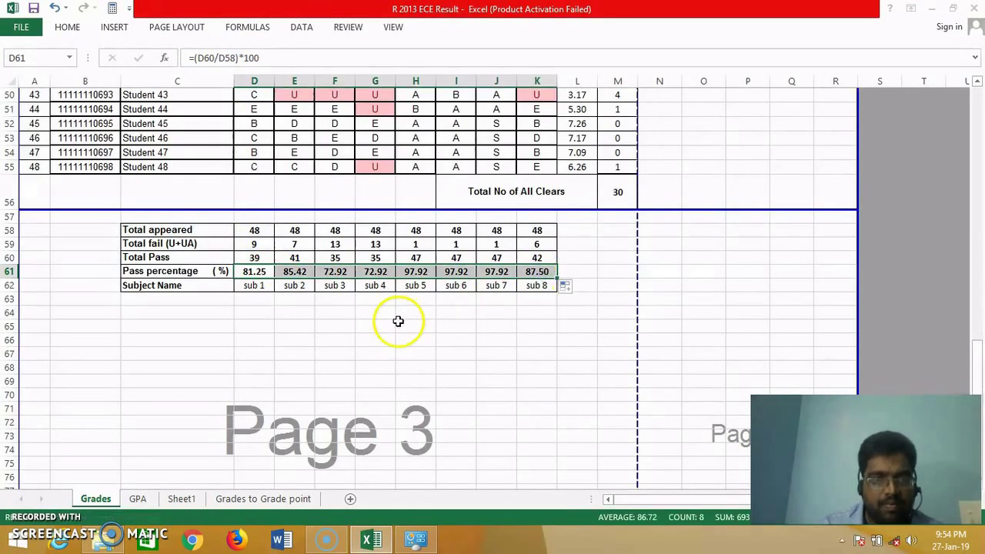
click(250, 285)
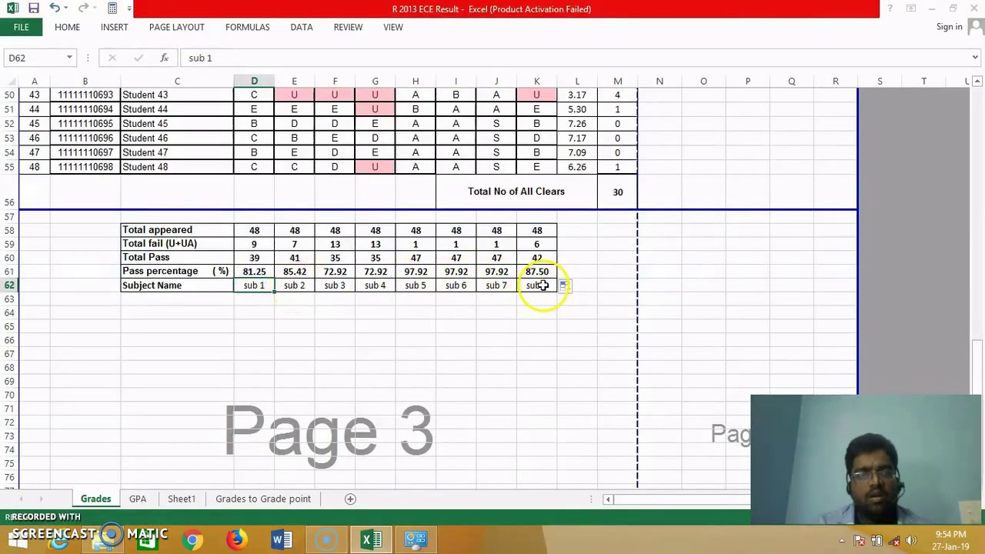
click(251, 228)
drag(304, 226, 523, 227)
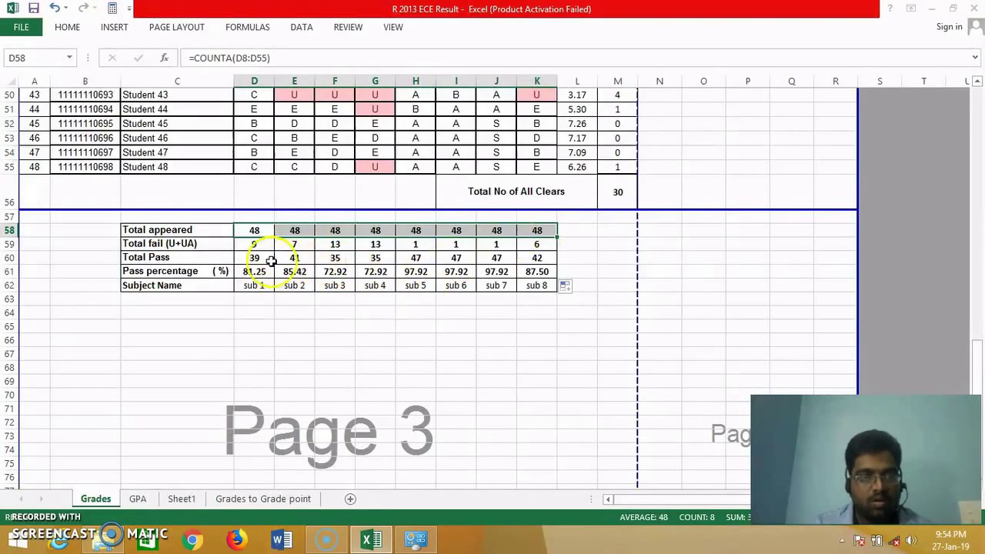
Insert a 2-D clustered column chart from the Total appeared and Total Pass rows for sub 1 to sub 8 and place it below the summary table.
drag(270, 262, 530, 259)
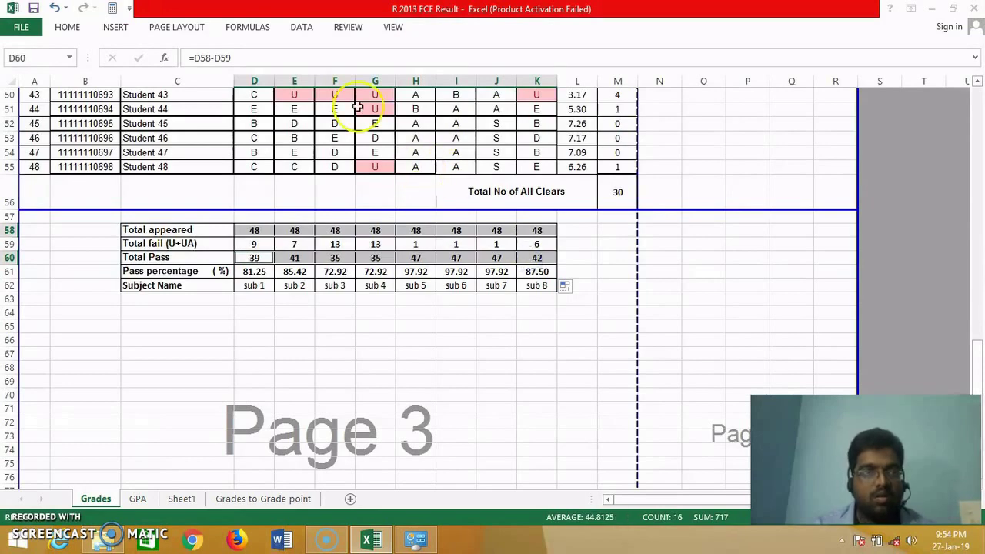
click(105, 27)
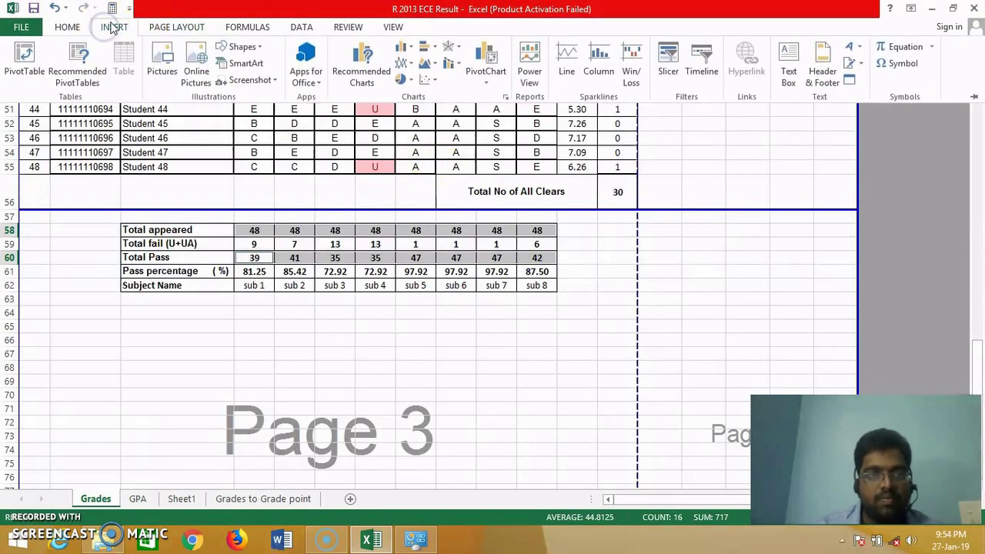
click(407, 49)
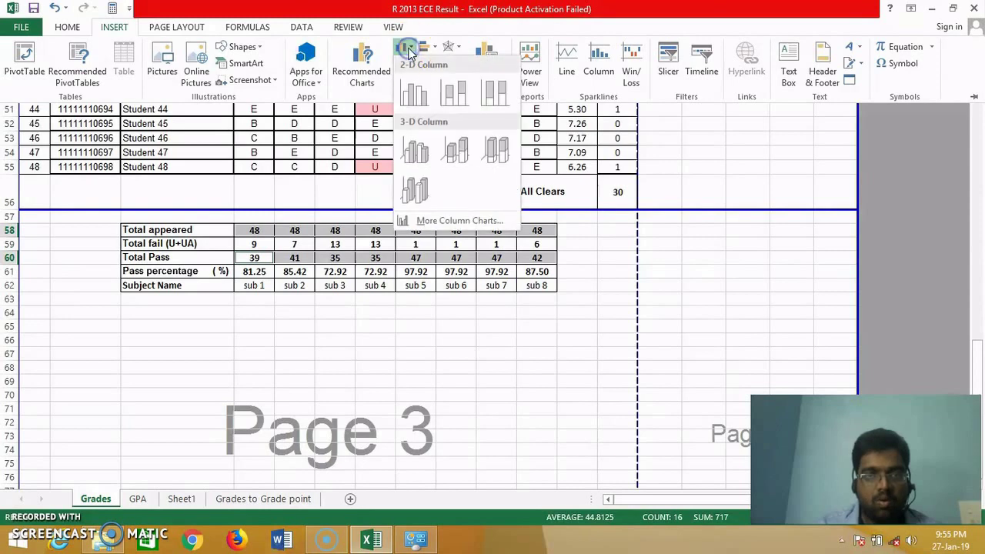
click(410, 95)
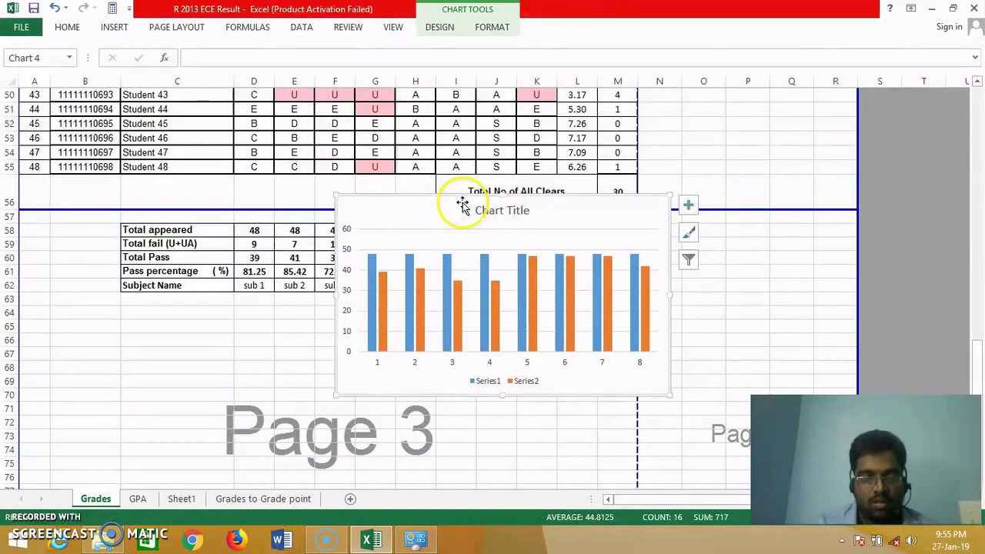
mouse_move(462, 204)
mouse_down()
mouse_move(498, 222)
mouse_move(449, 312)
mouse_move(409, 308)
mouse_up()
mouse_move(318, 379)
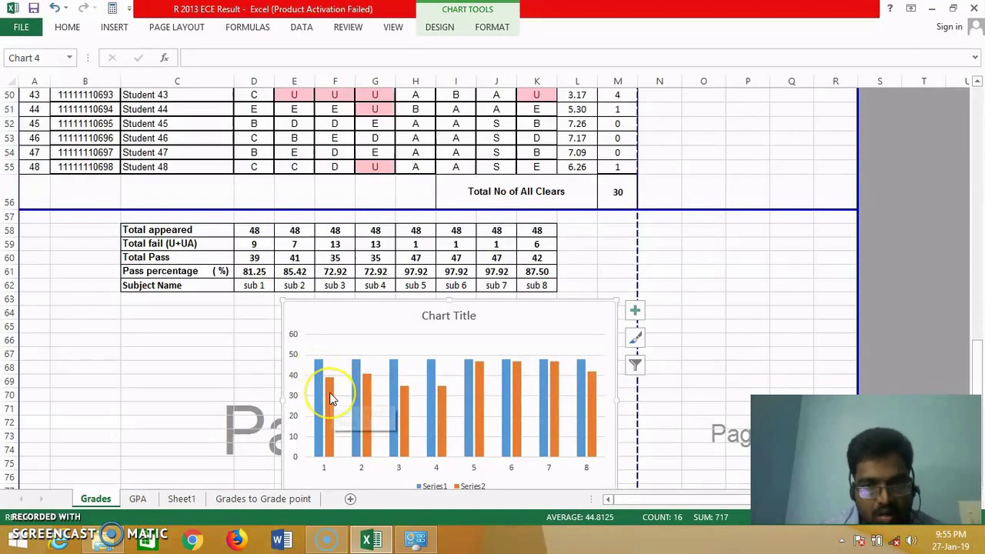
mouse_move(331, 395)
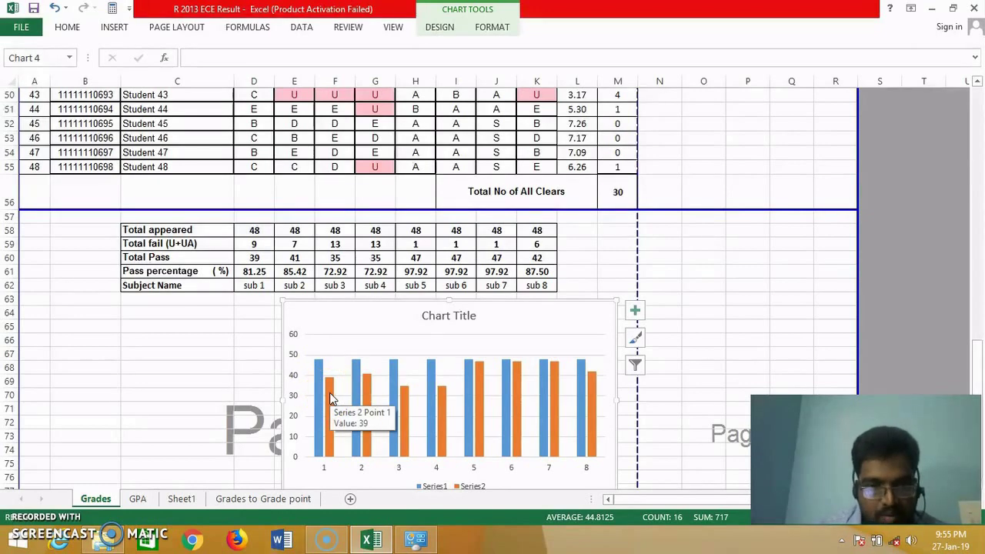
drag(330, 392, 450, 404)
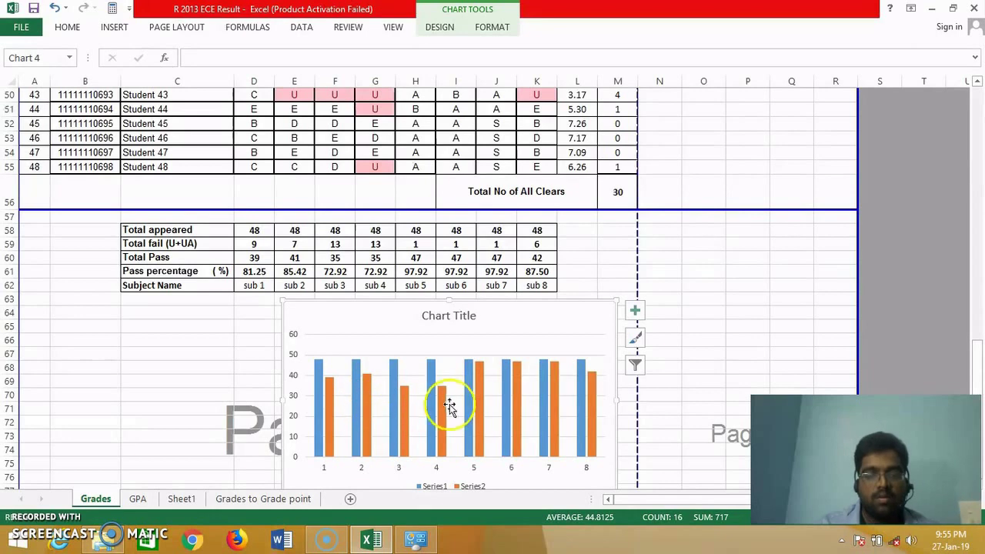
Set the chart's horizontal axis labels to the subject names in D62:K62 on the Grades sheet.
right_click(508, 314)
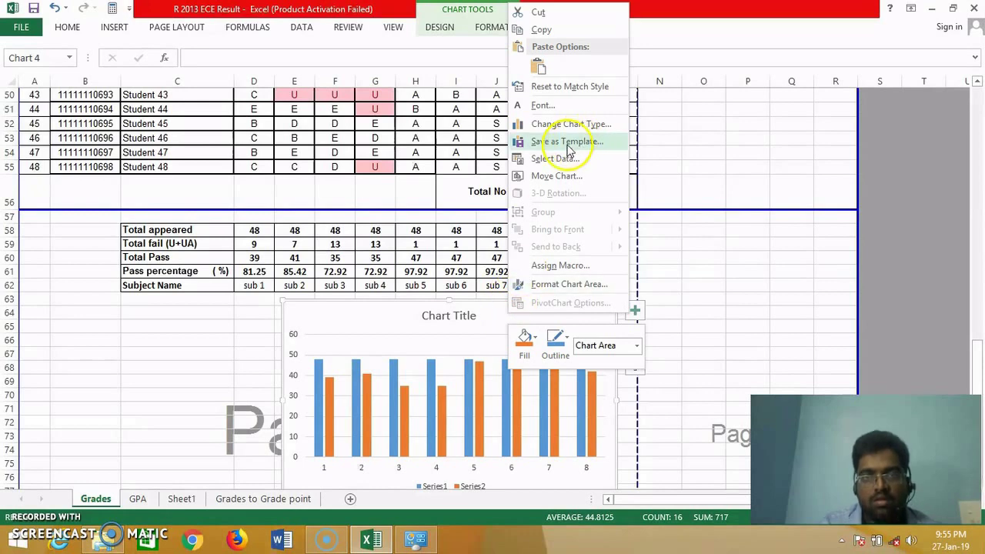
click(550, 162)
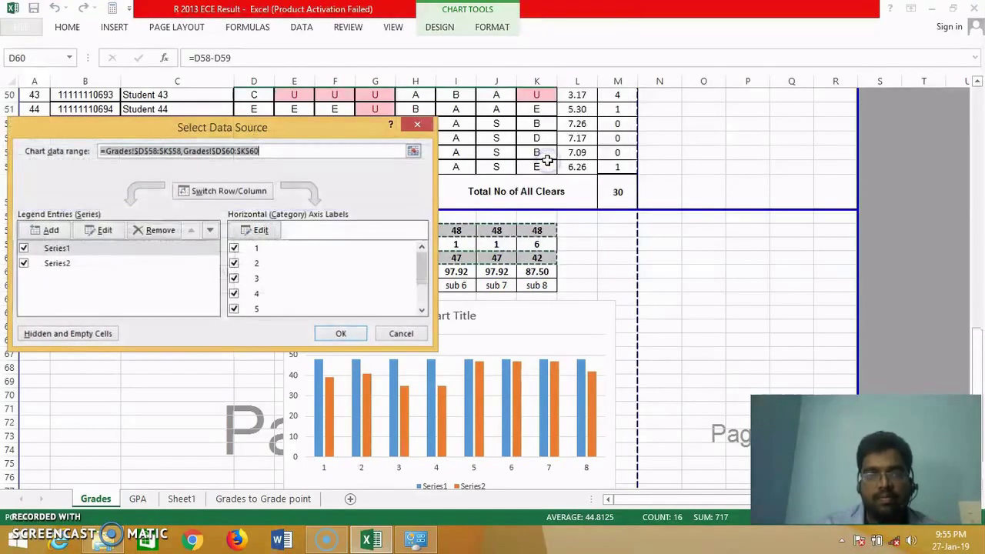
click(260, 232)
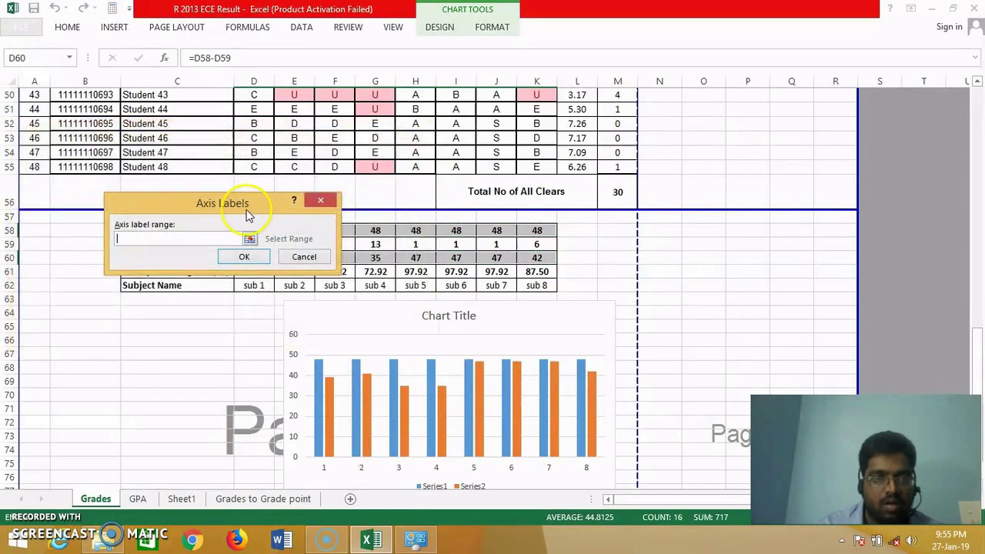
drag(241, 205, 240, 159)
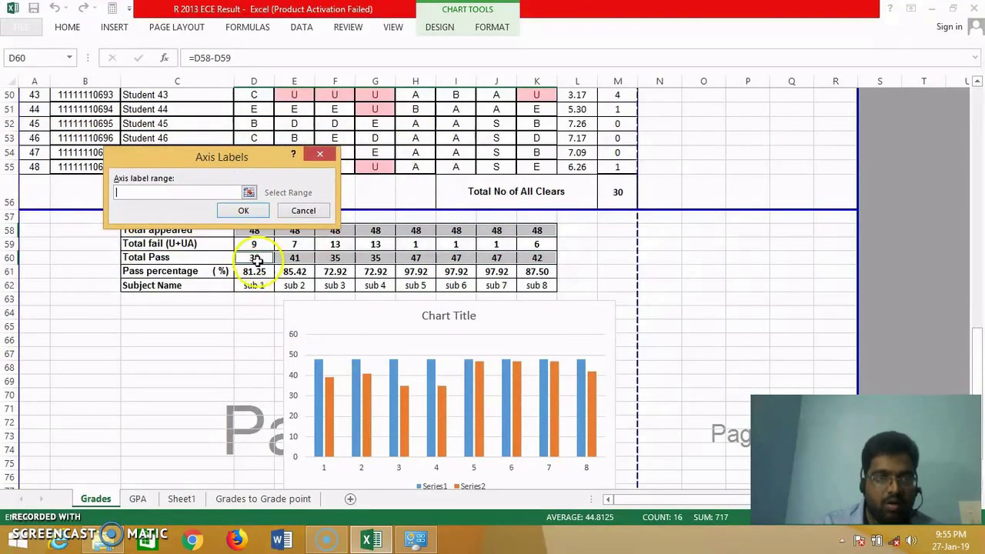
drag(255, 285, 531, 288)
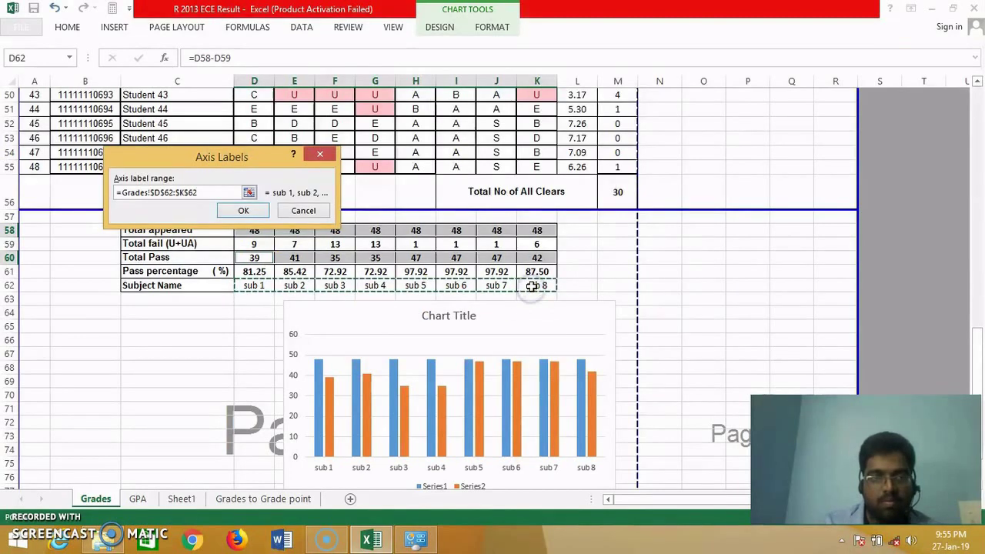
click(245, 211)
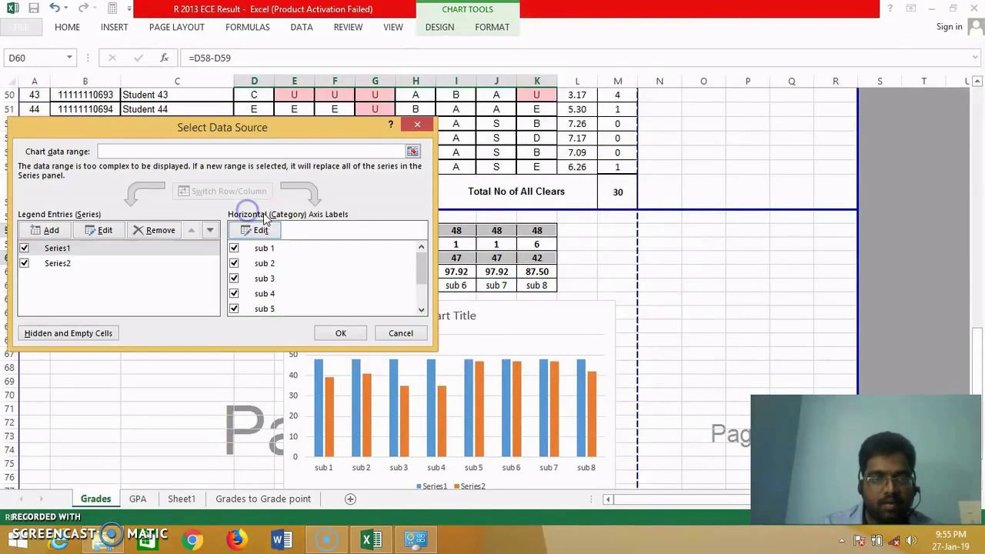
click(337, 334)
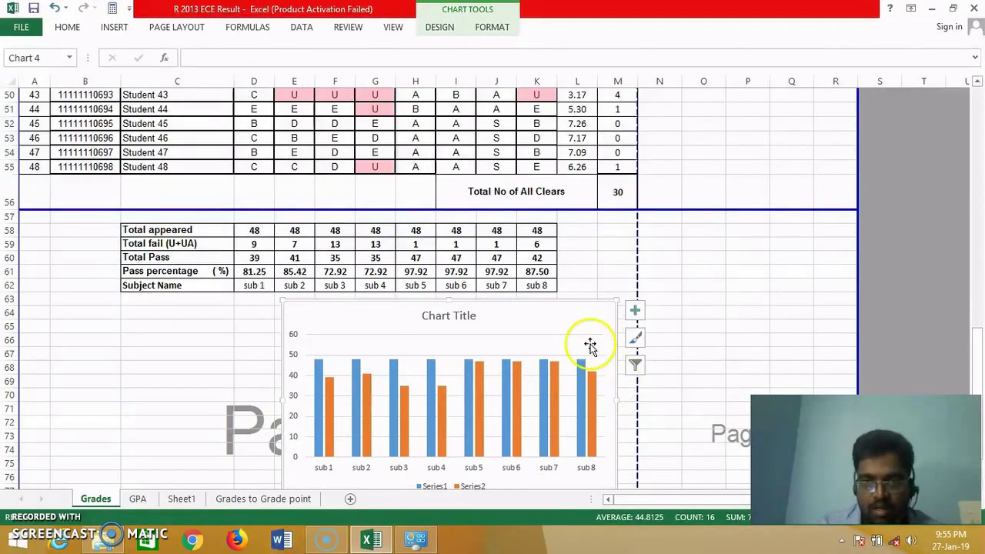
Add data labels to both column series of the appeared and pass count chart.
click(634, 312)
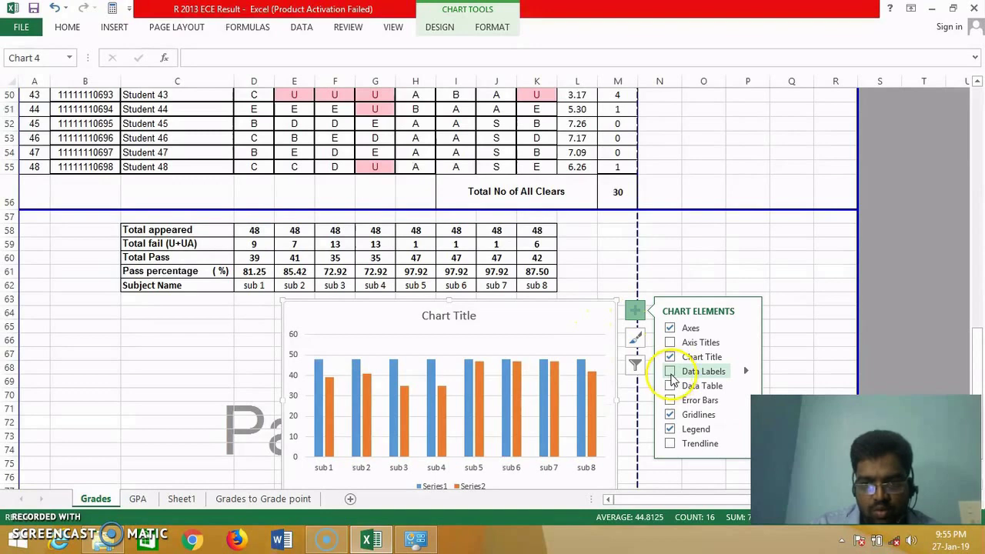
click(671, 375)
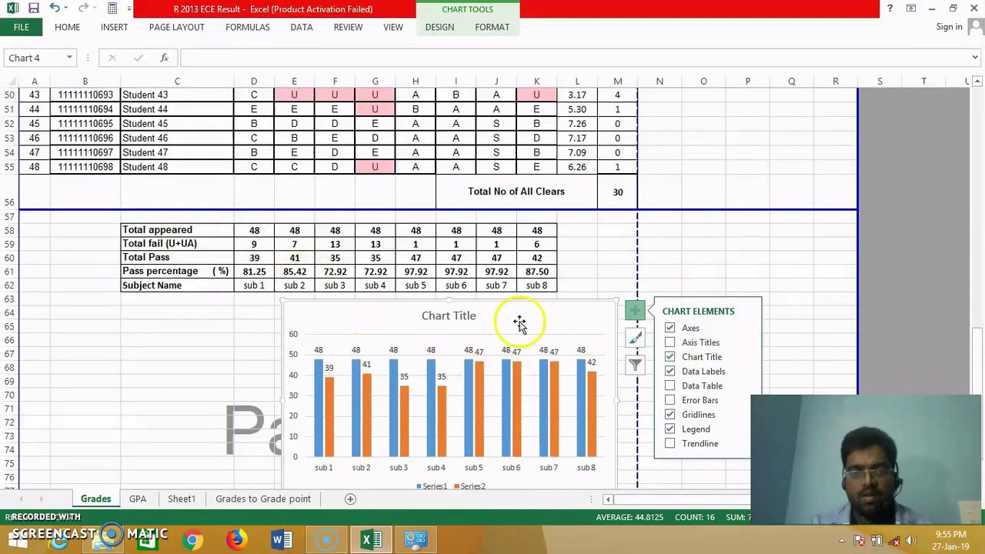
click(669, 371)
Change the chart title to "Passed Vs Appeared" and move the chart directly under the summary table, starting in column A at row 63.
click(445, 312)
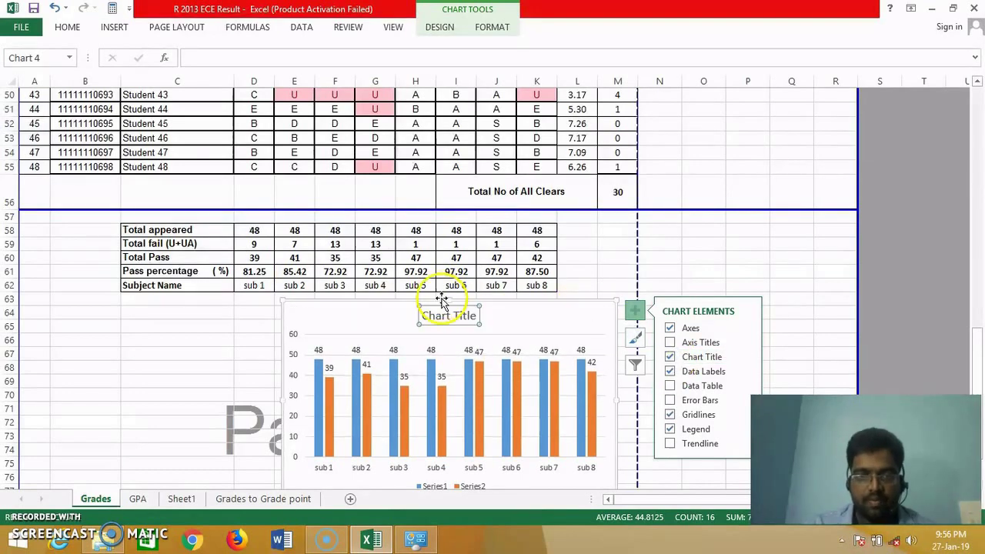
click(474, 313)
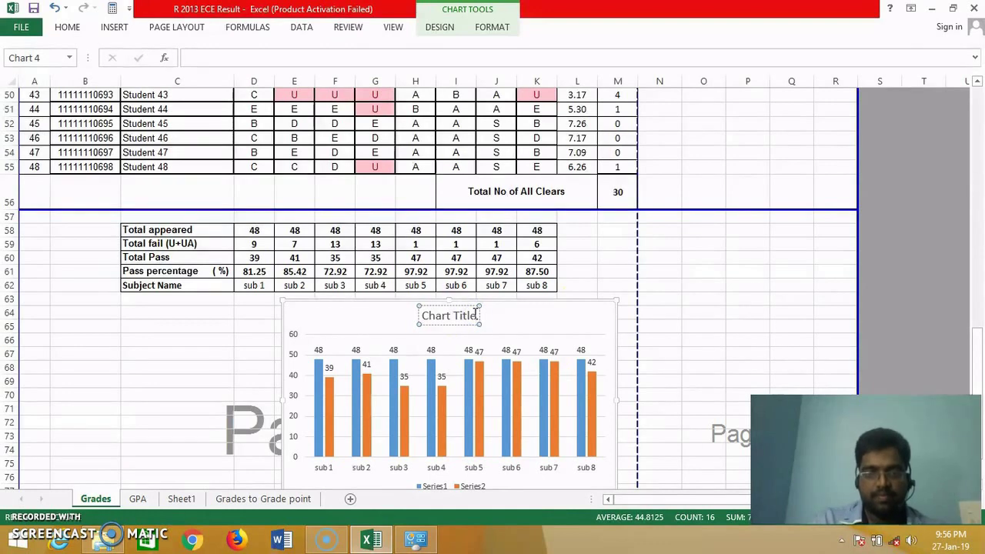
key(BackSpace)
key(BackSpace)
key(BackSpace)
key(BackSpace)
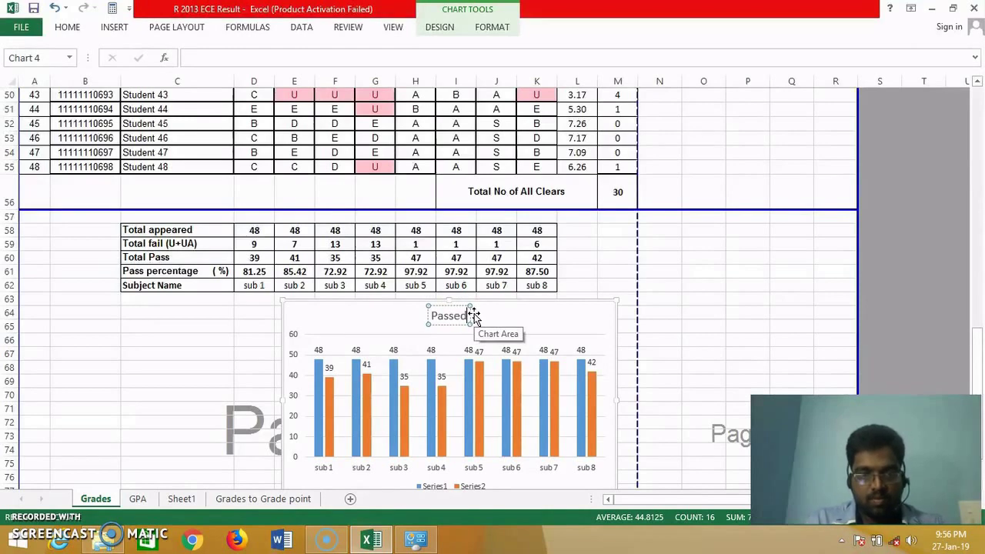
text(Passed vS)
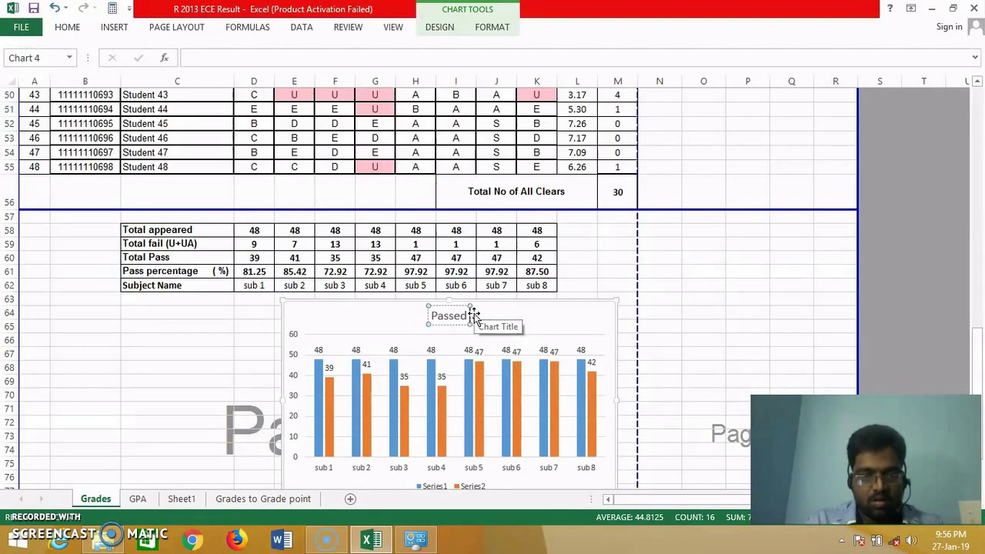
text( v)
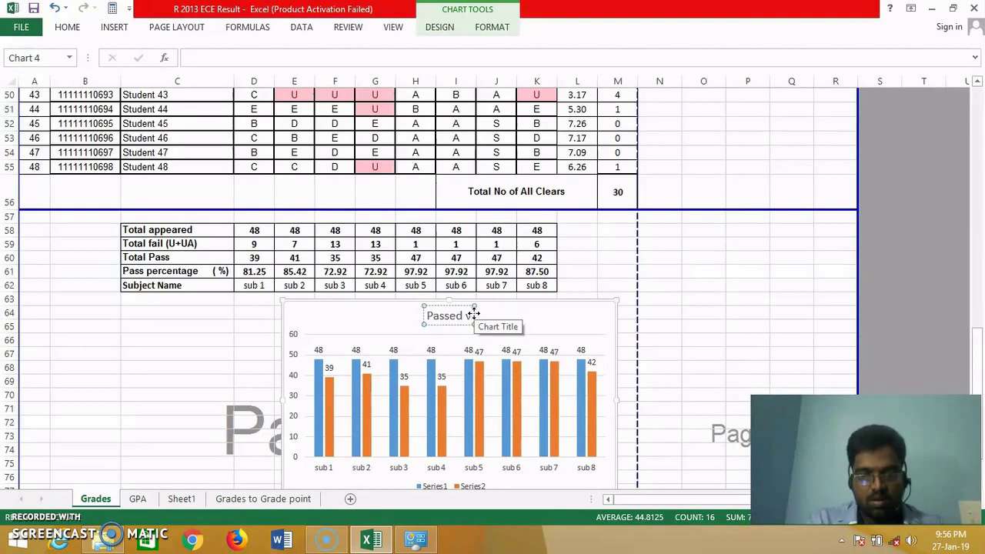
text( Vs)
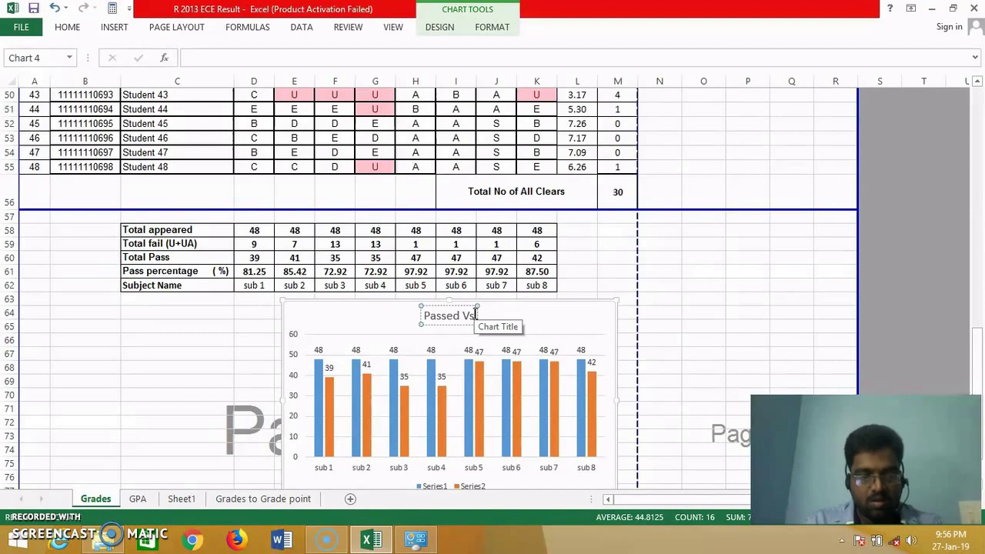
text( App)
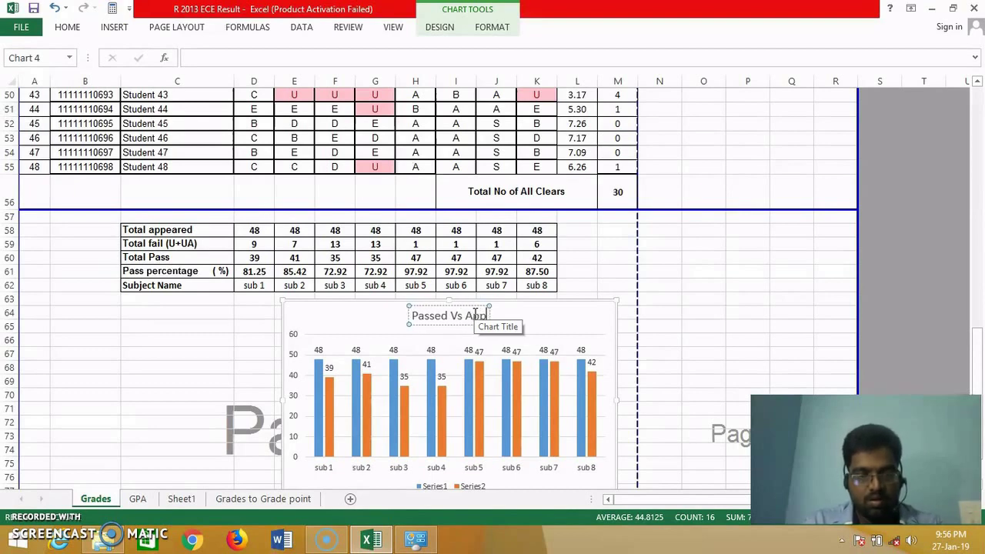
text(eared)
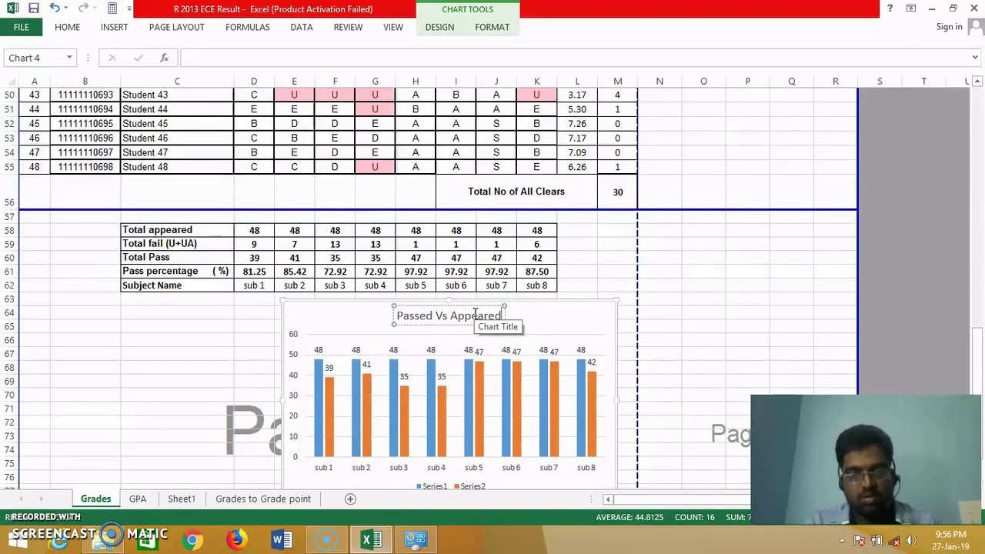
click(606, 287)
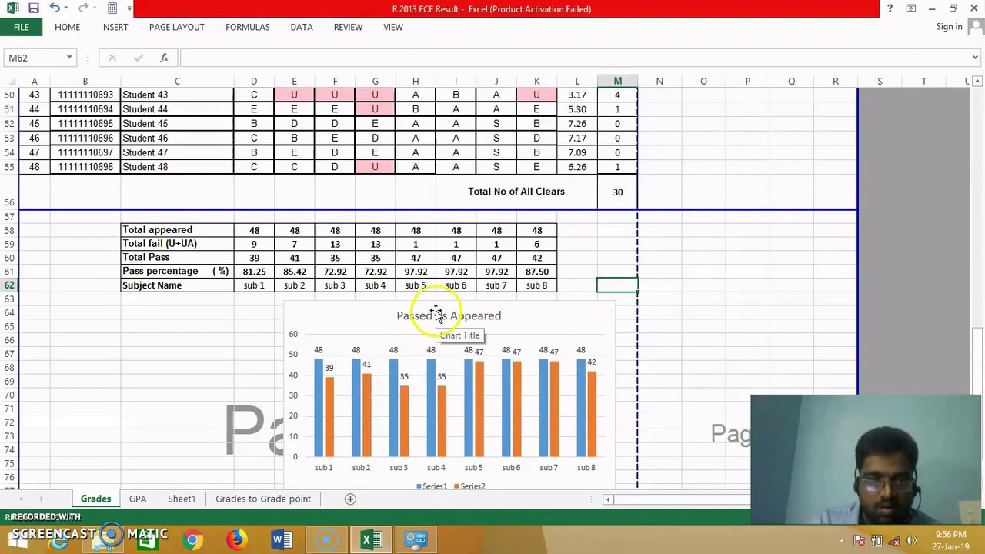
drag(436, 310, 110, 308)
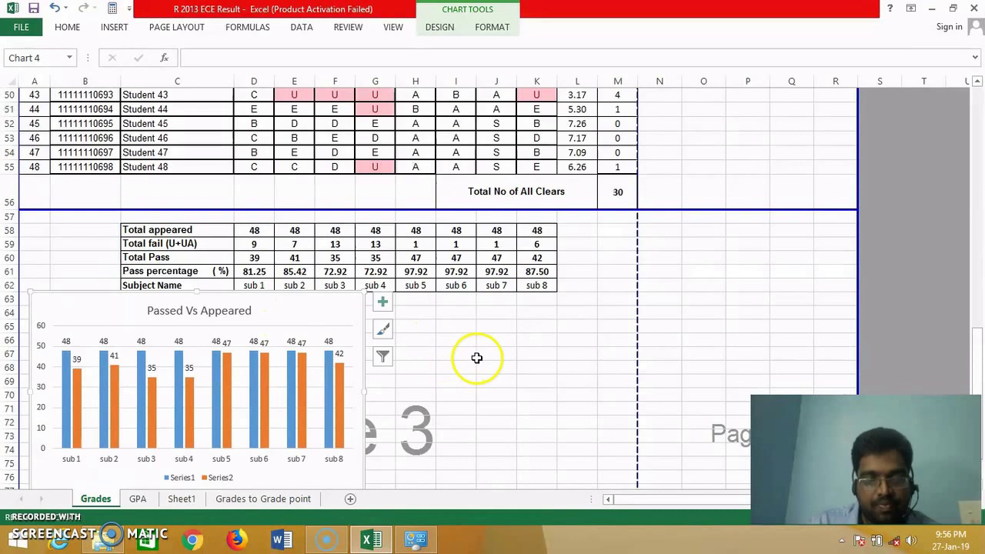
drag(318, 307, 318, 314)
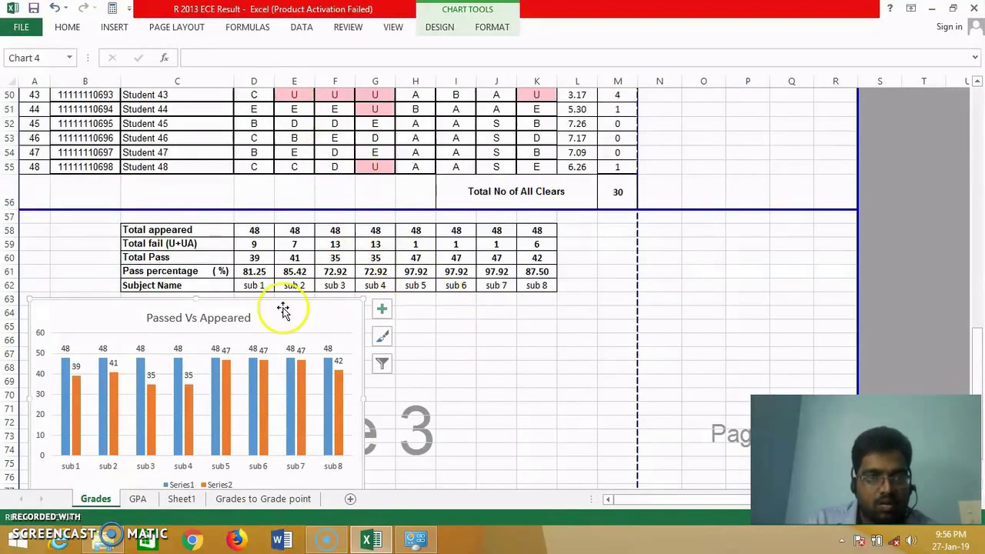
Insert a 2-D clustered column chart from the Pass percentage values in D61:K61 and place it beside the Passed Vs Appeared chart.
drag(251, 272, 545, 272)
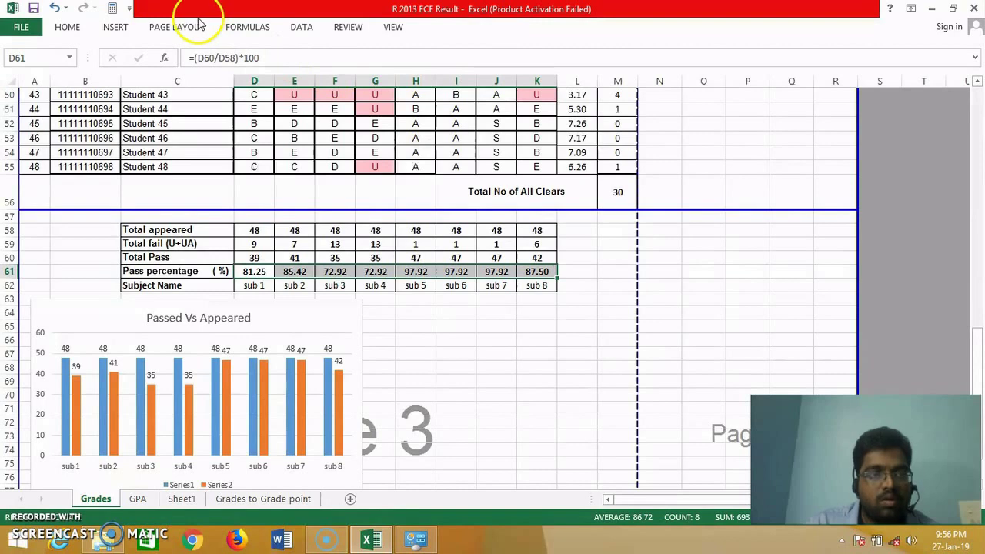
click(127, 28)
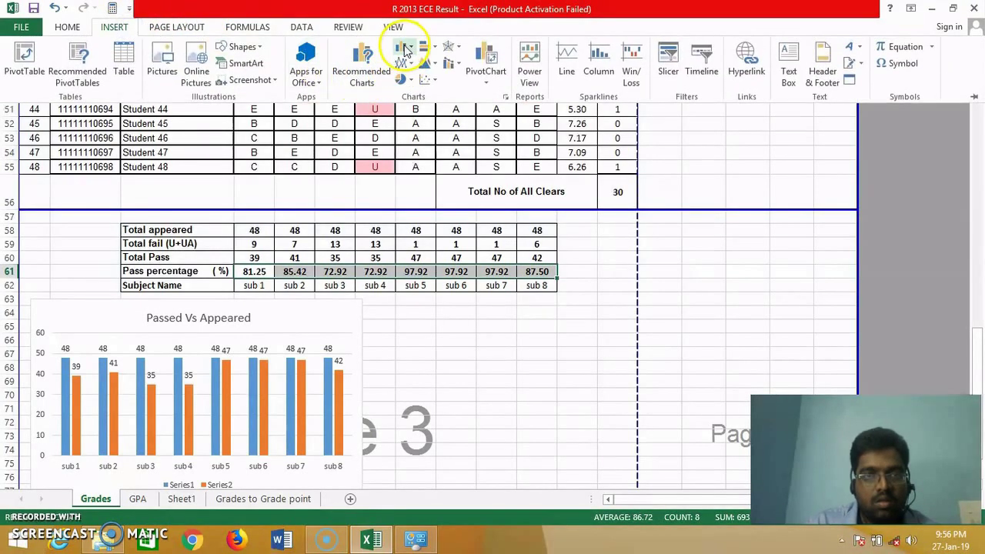
click(406, 49)
click(413, 92)
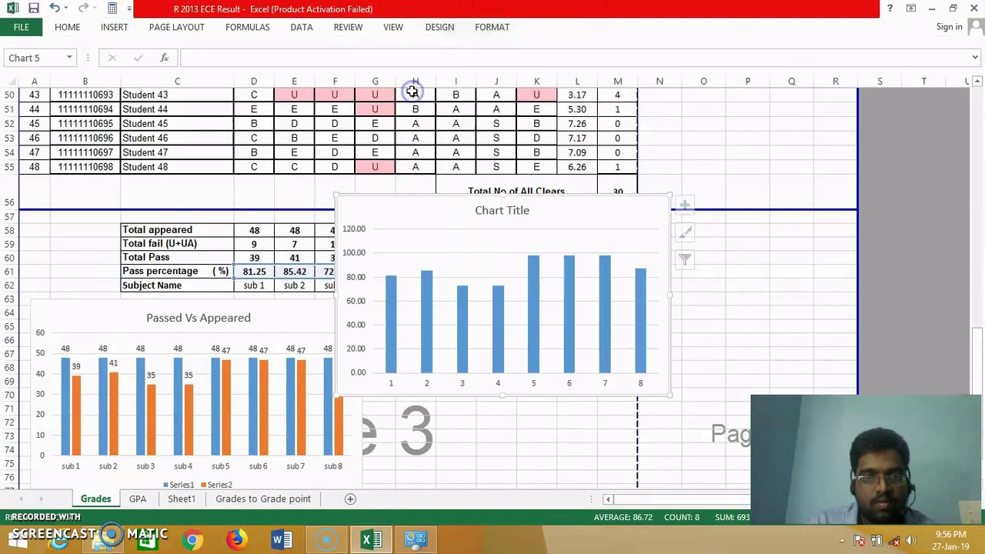
mouse_move(457, 213)
mouse_down()
mouse_move(482, 214)
mouse_move(507, 300)
mouse_move(499, 312)
mouse_up()
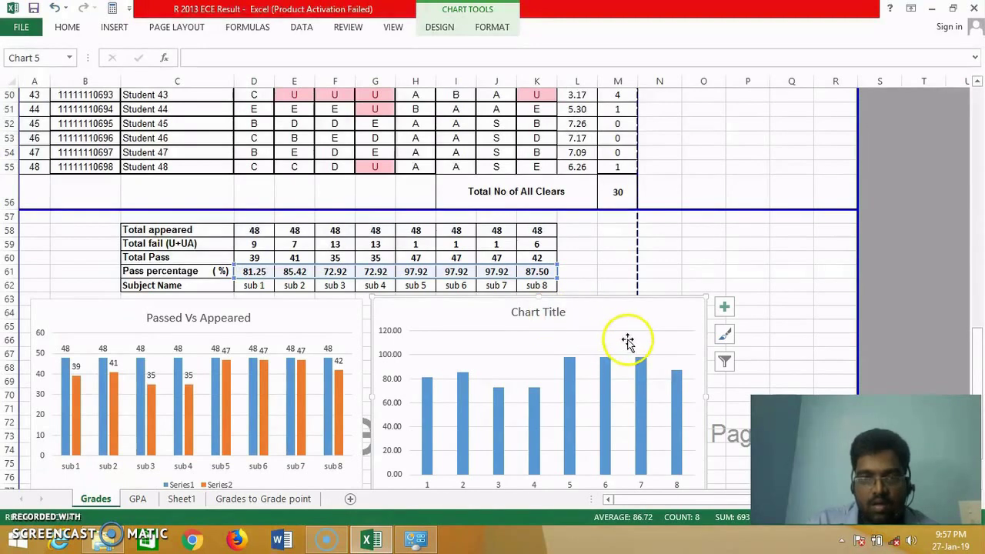
Set the horizontal axis labels of the new pass percentage chart to the subject names in D62:K62 on the Grades sheet.
right_click(587, 315)
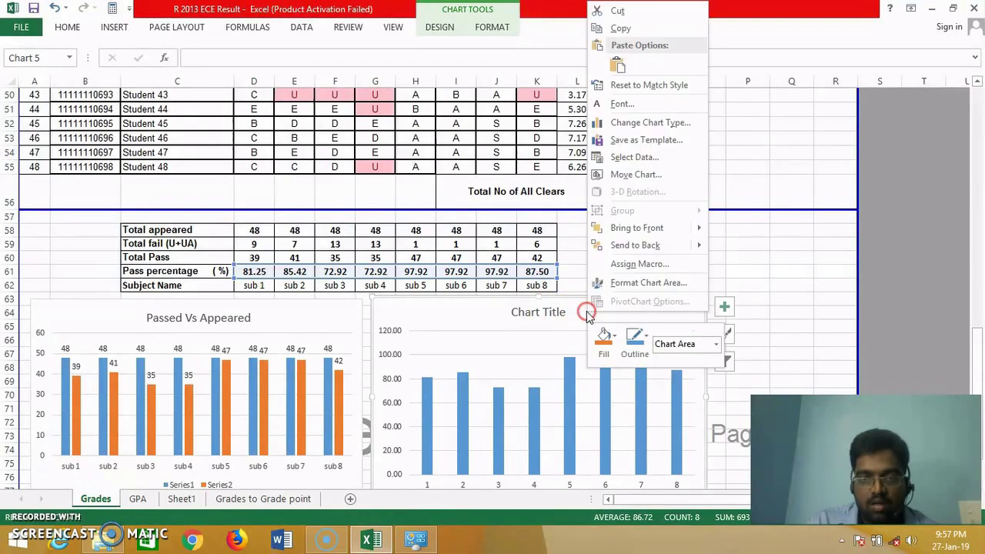
click(627, 158)
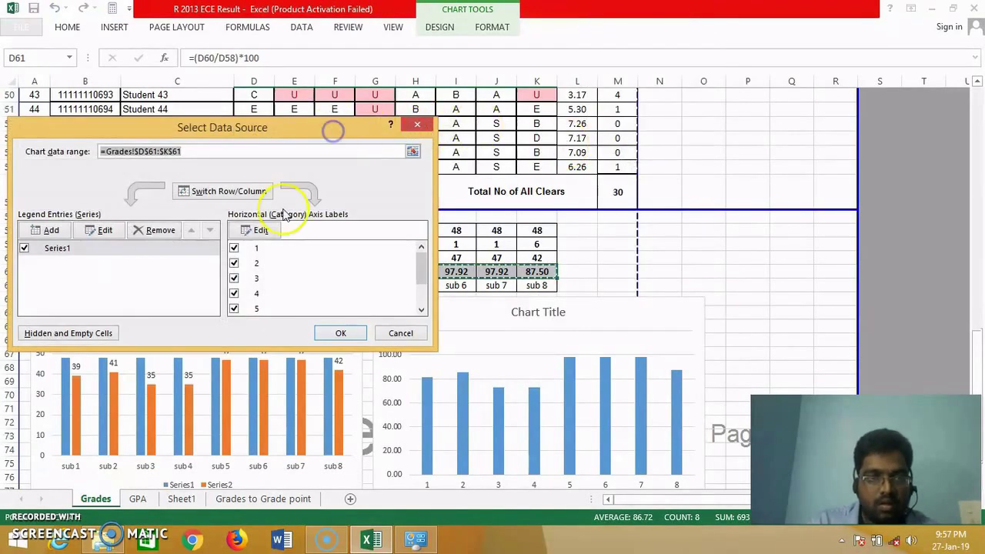
click(262, 230)
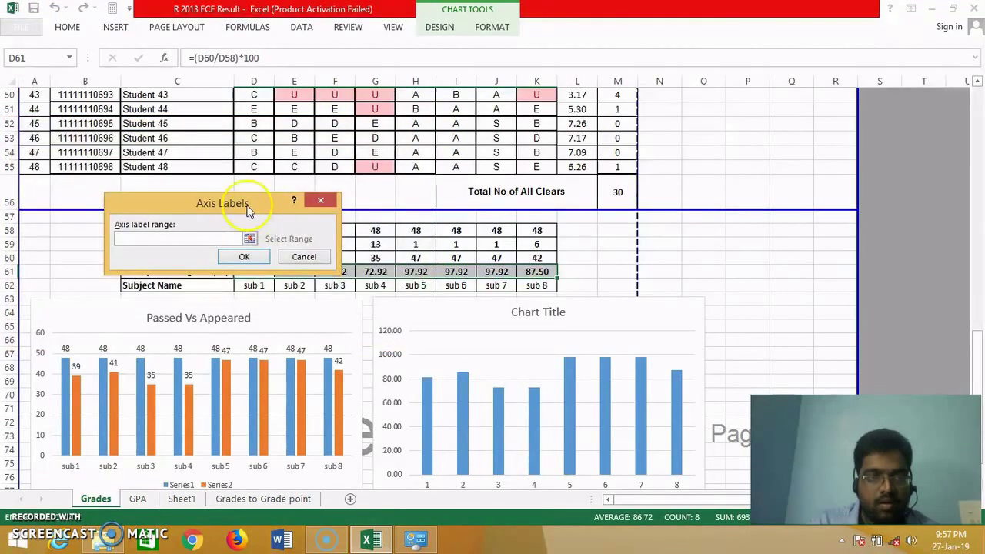
drag(244, 203, 253, 163)
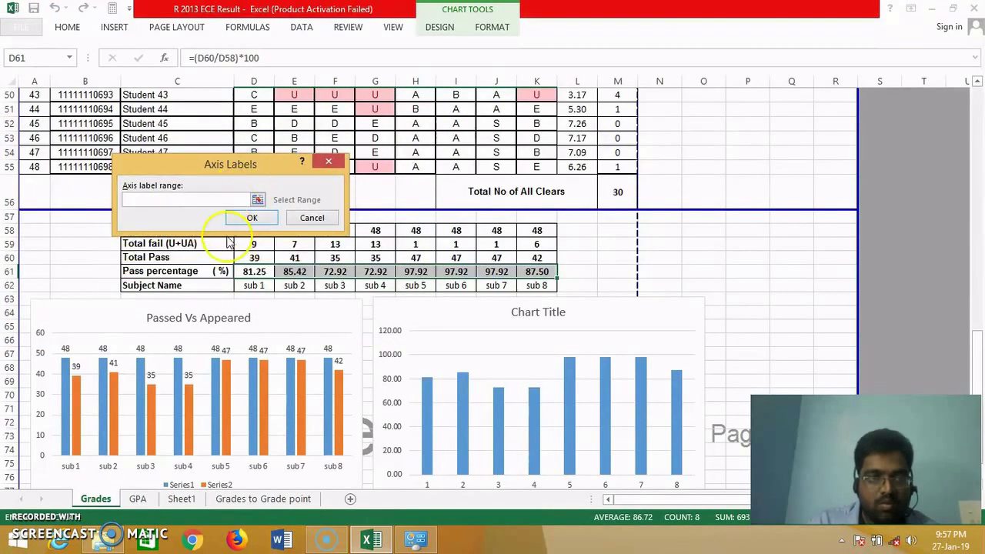
drag(256, 285, 523, 286)
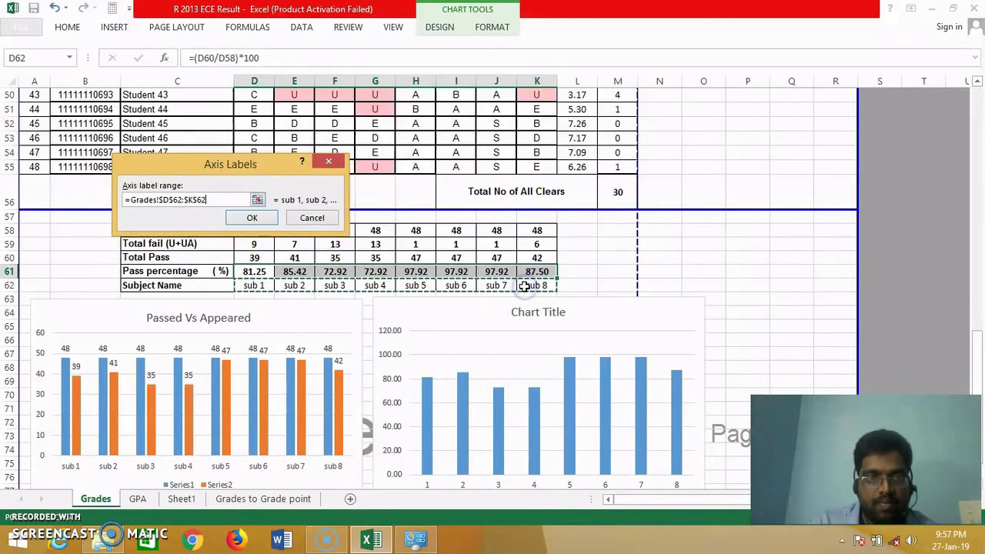
click(259, 221)
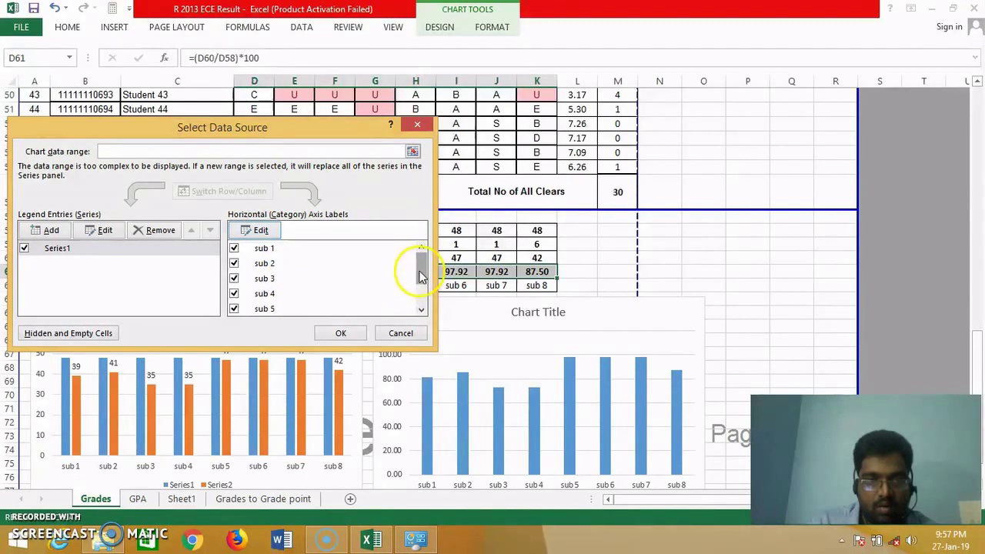
drag(419, 264, 420, 304)
click(347, 333)
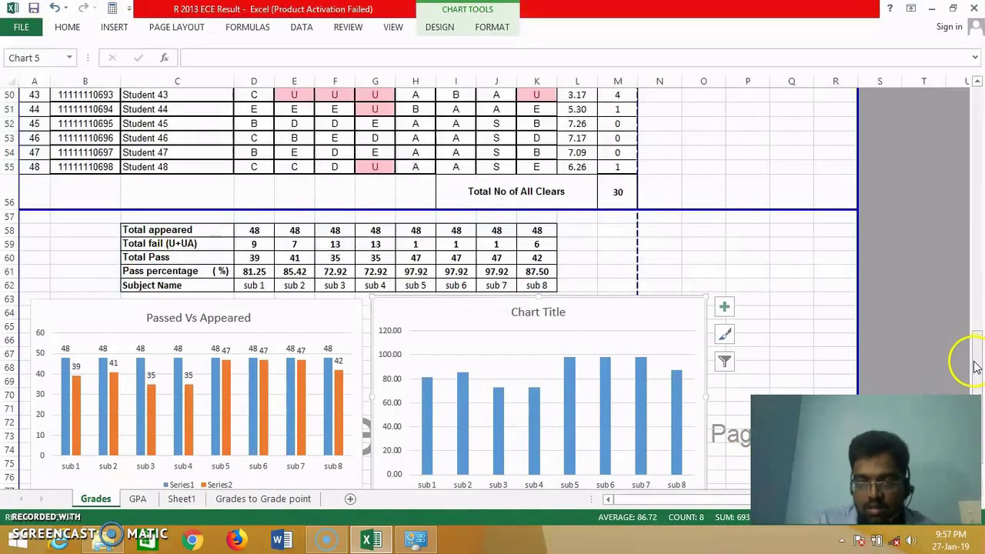
Add data labels to the columns of the pass percentage chart and change its title to "Pass percentage".
click(731, 314)
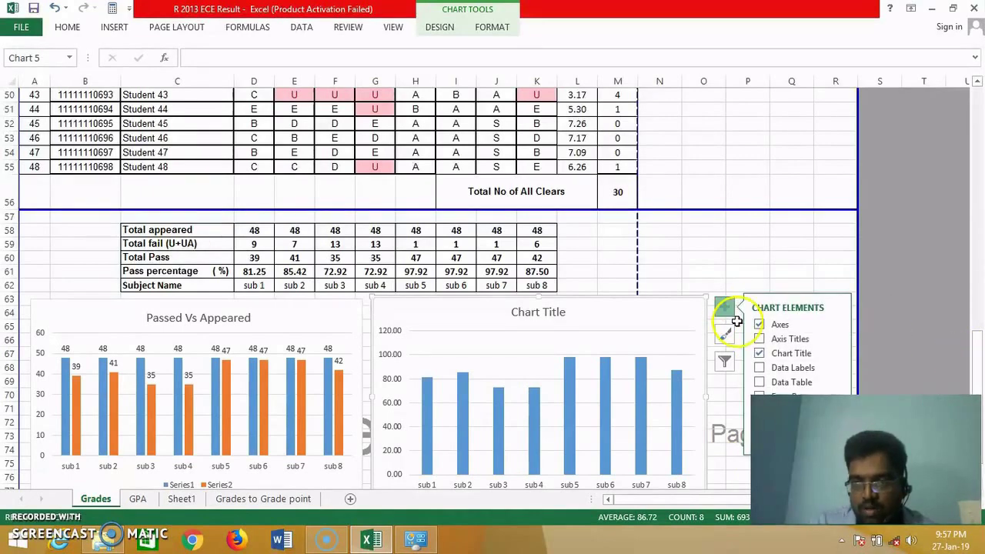
click(759, 368)
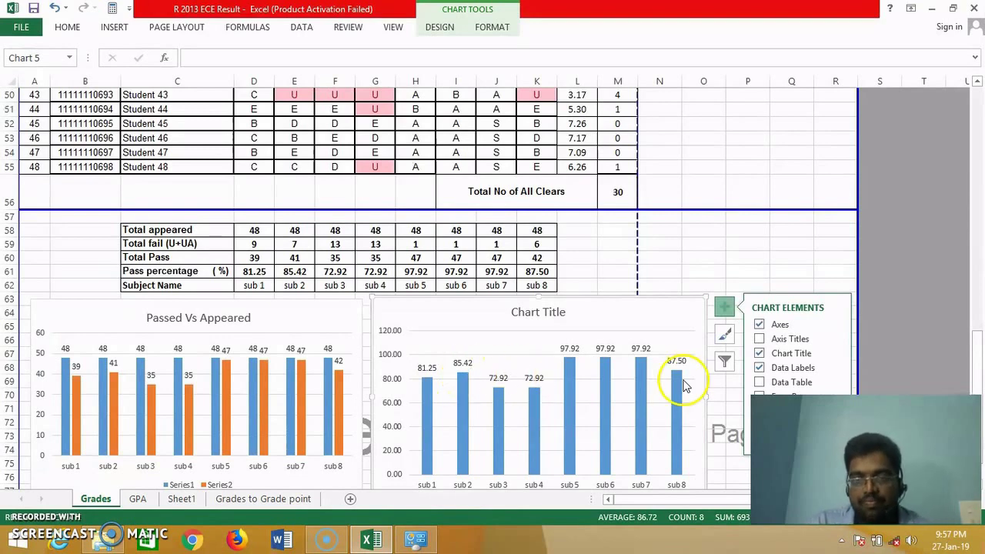
click(564, 314)
double_click(566, 314)
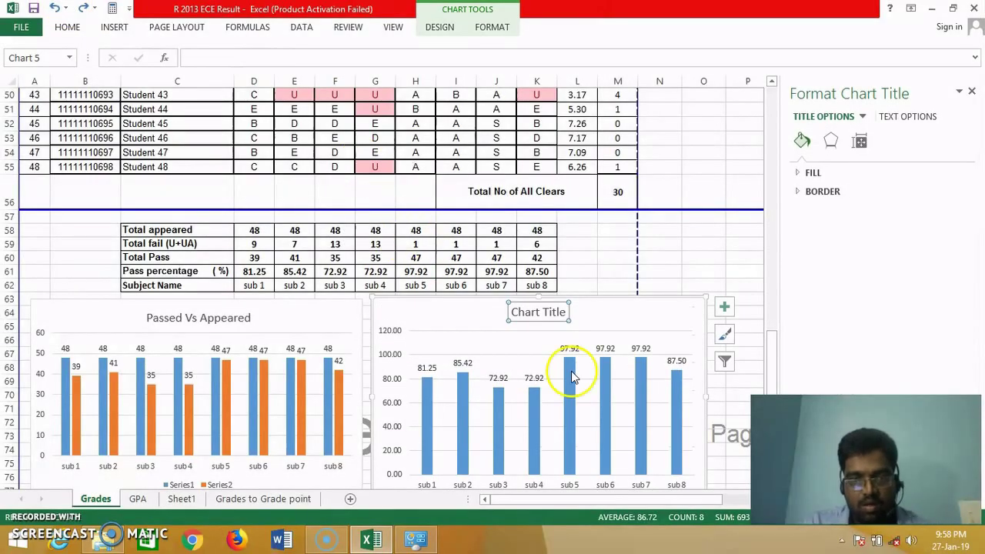
click(531, 314)
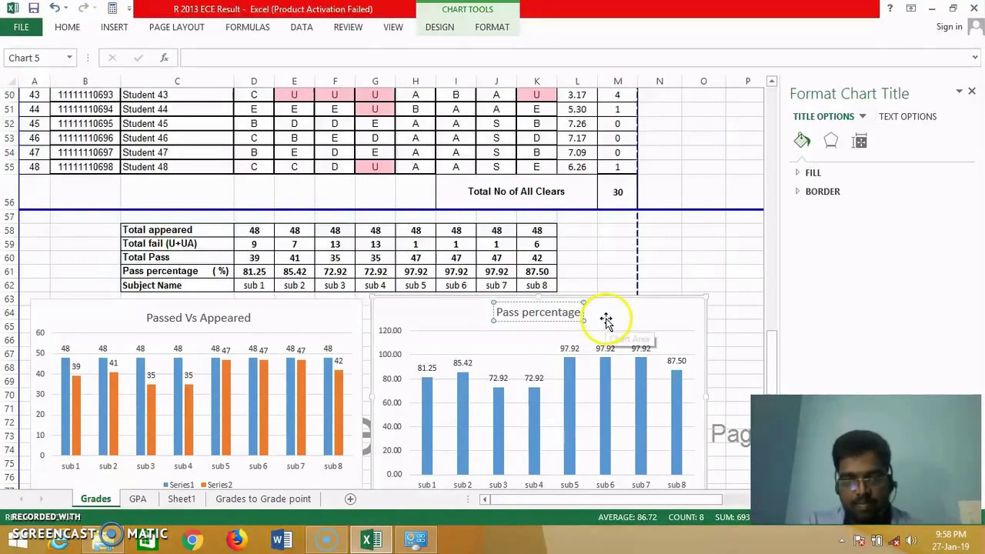
click(605, 318)
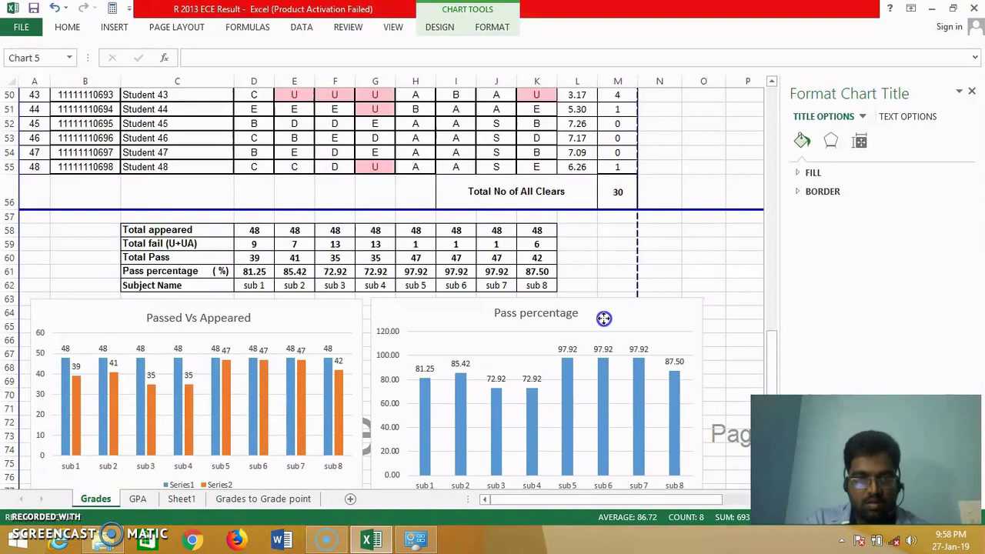
click(605, 318)
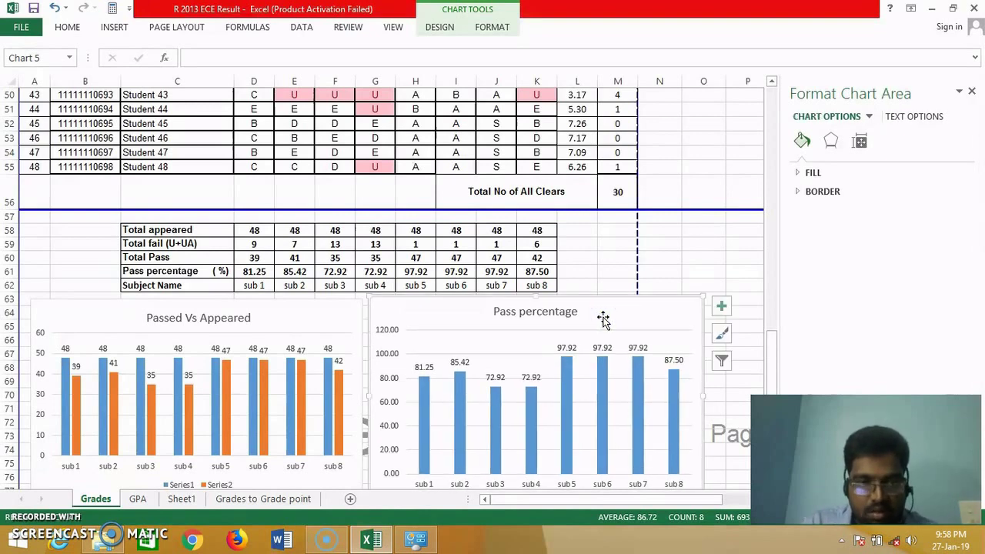